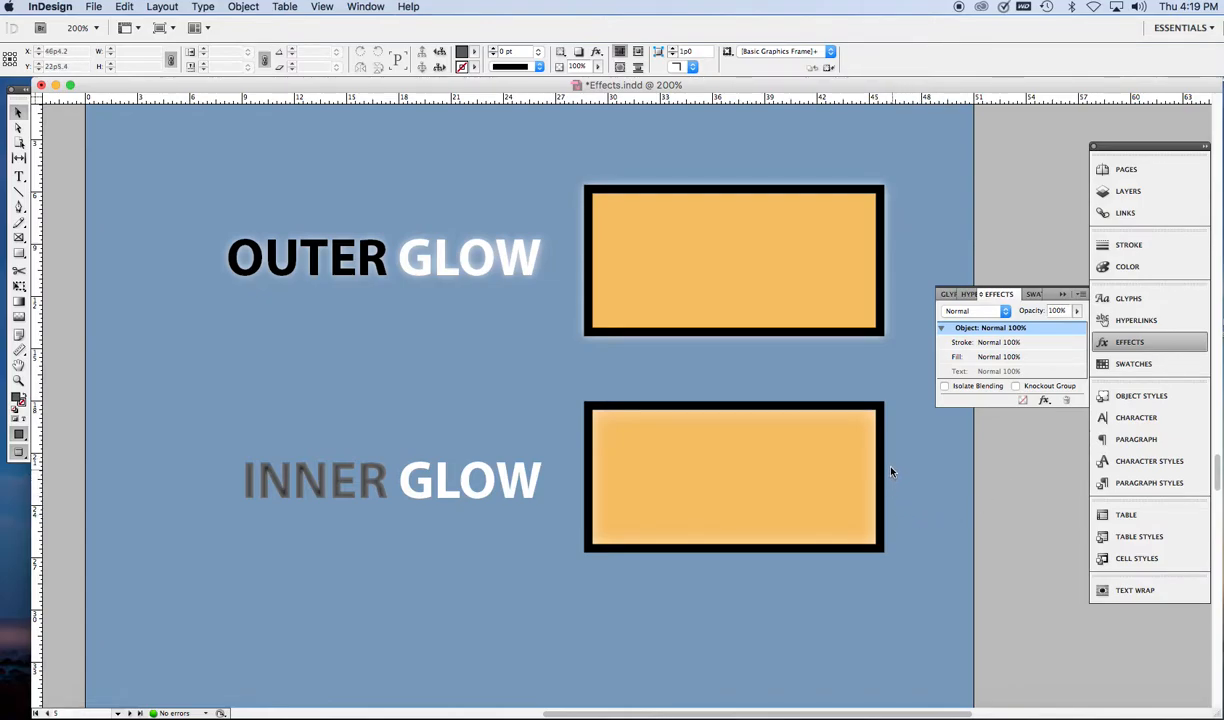
Add an Outer Glow effect to the plain rectangle beside the lower OUTER GLOW heading, applied to the whole object.
{"action": "left_click", "coordinate": [874, 428]}
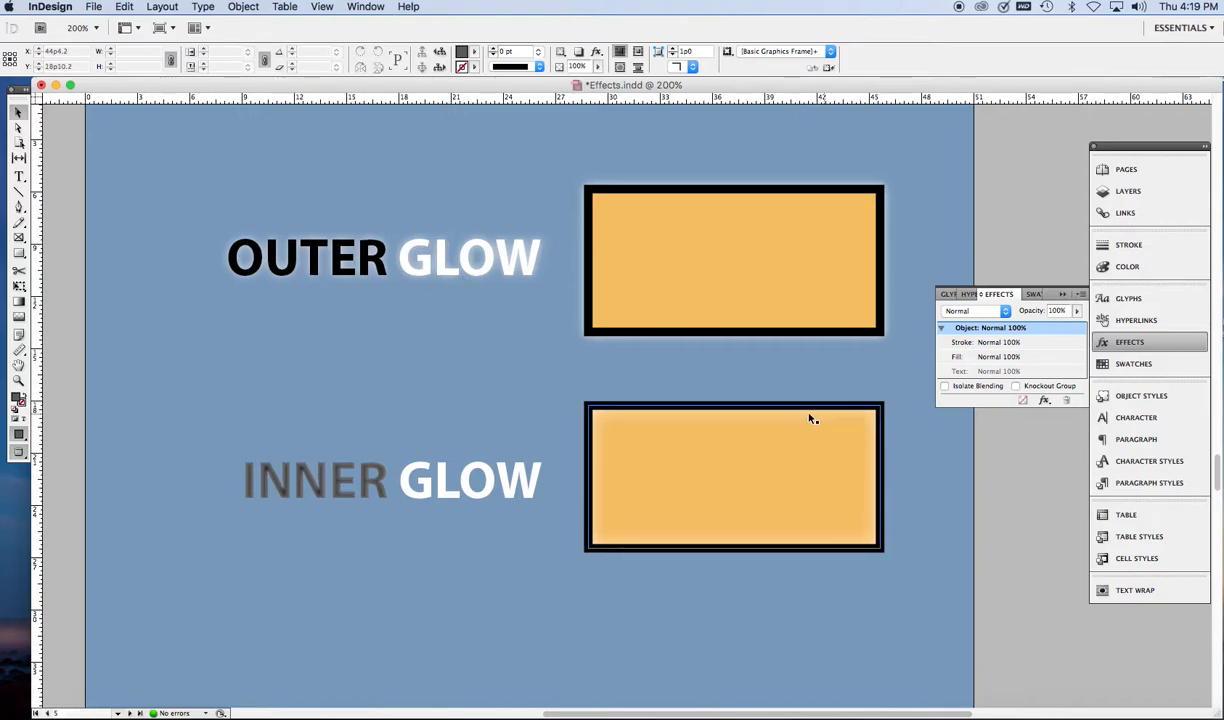
{"action": "left_click", "coordinate": [965, 513]}
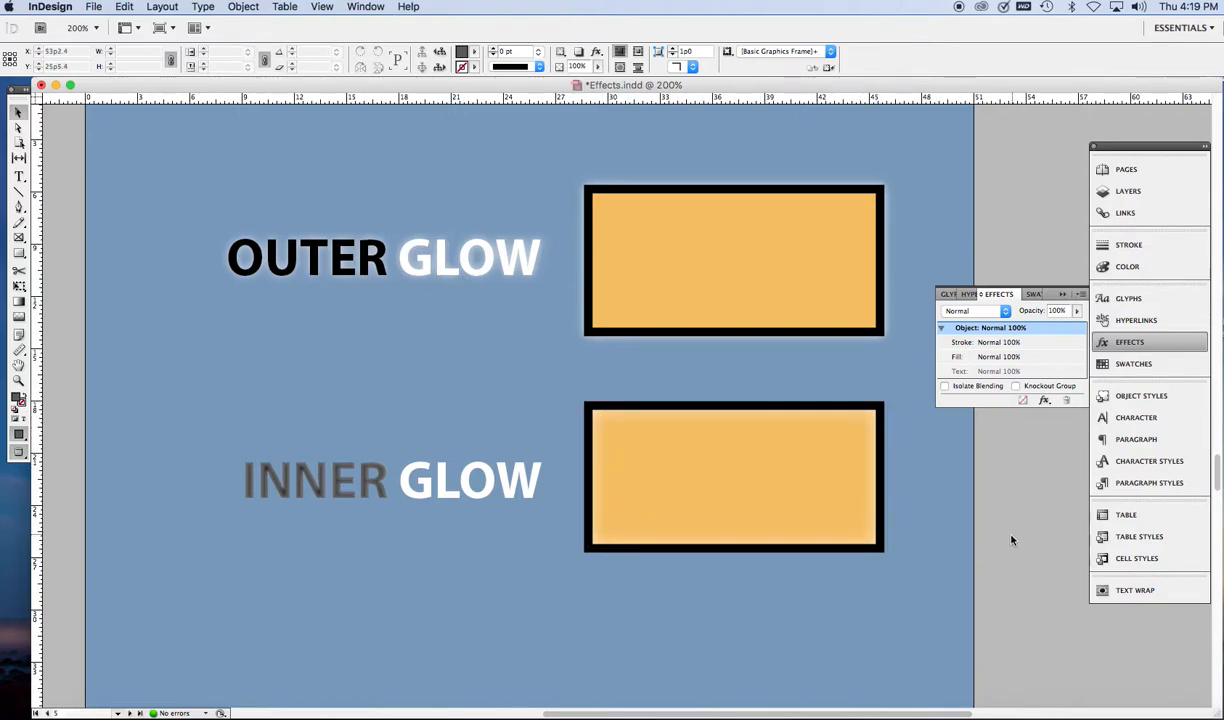
{"action": "scroll", "coordinate": [1009, 553], "scroll_direction": "down", "scroll_amount": 3}
{"action": "scroll", "coordinate": [966, 523], "scroll_direction": "down", "scroll_amount": 5}
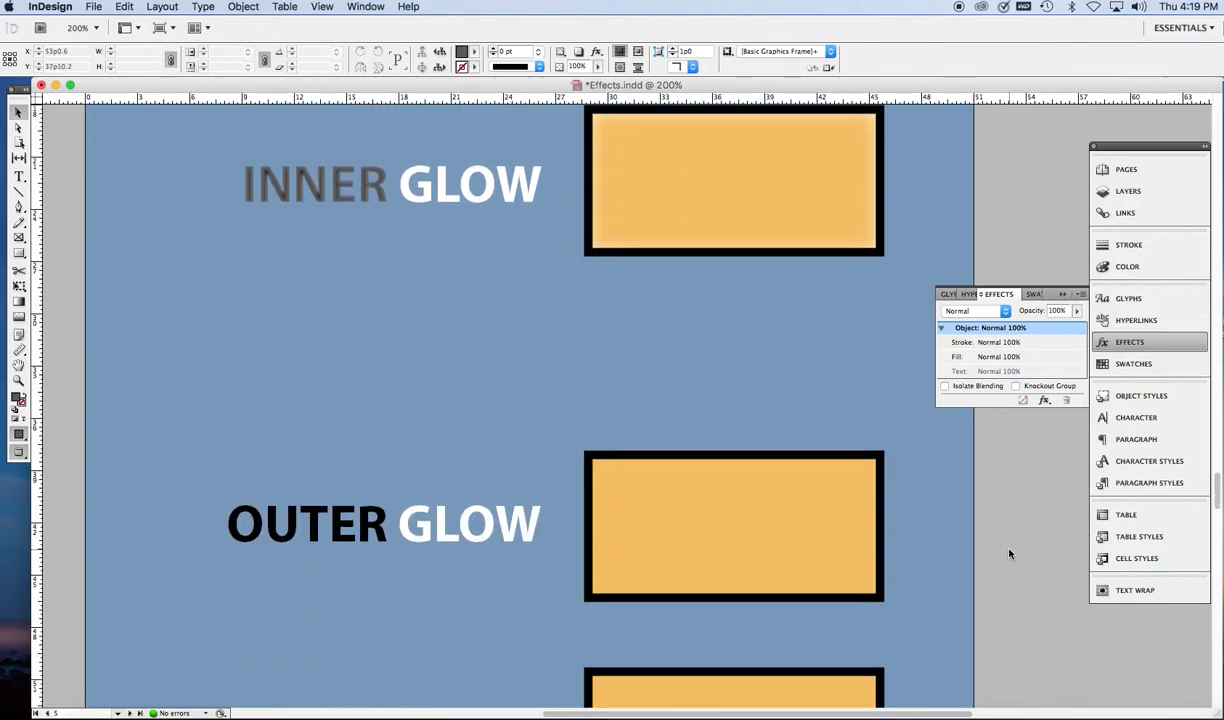
{"action": "left_click", "coordinate": [730, 327]}
{"action": "left_click", "coordinate": [730, 327]}
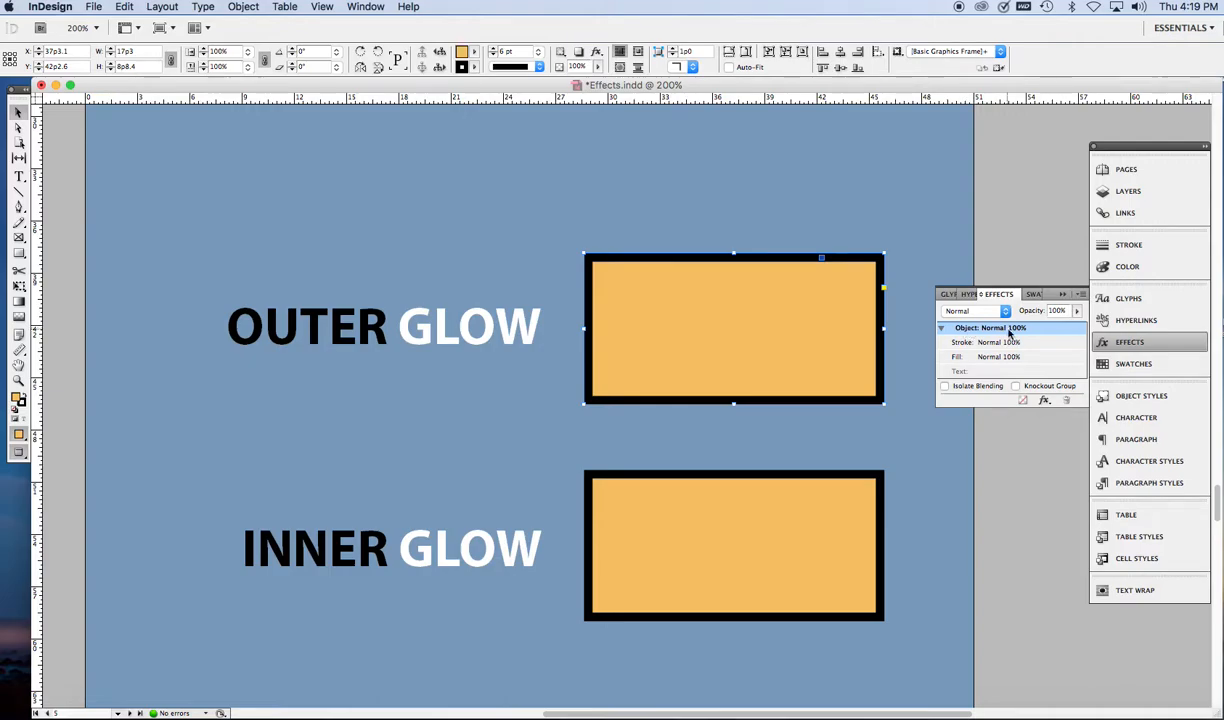
{"action": "left_click", "coordinate": [1044, 399]}
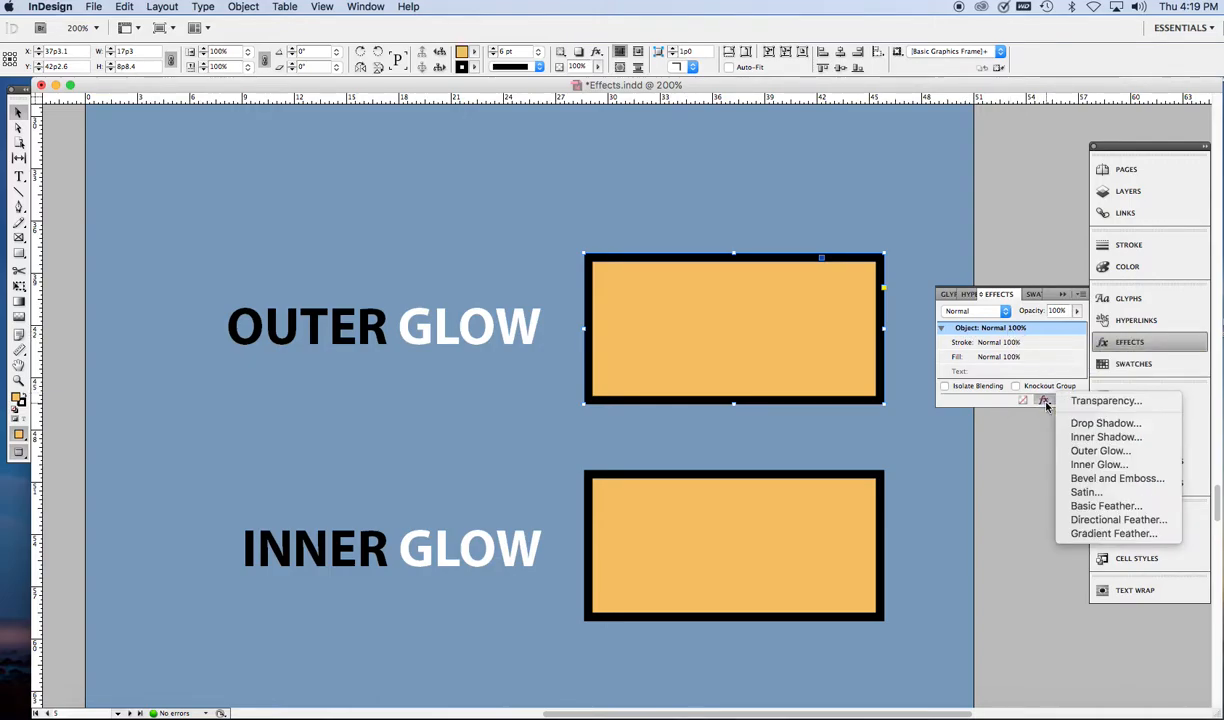
{"action": "left_click", "coordinate": [1100, 452]}
{"action": "left_click_drag", "start_coordinate": [550, 147], "coordinate": [511, 138]}
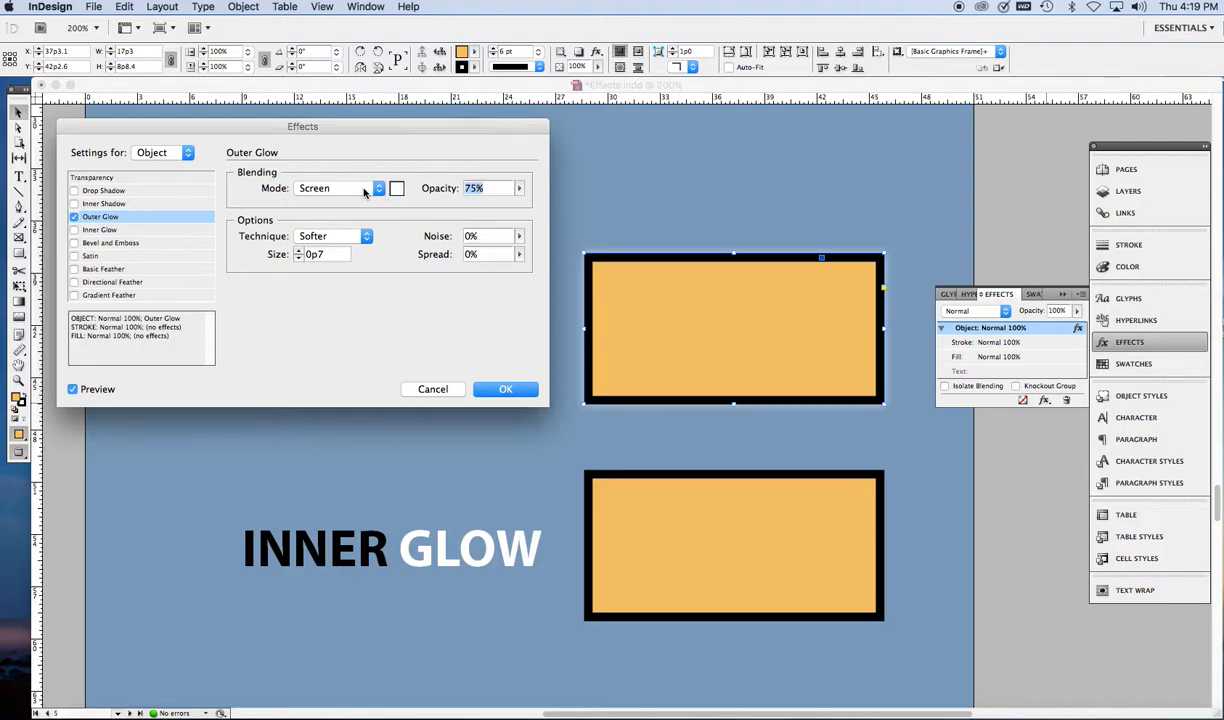
Set the rectangle's outer glow opacity to 100% and its technique to Precise.
{"action": "left_click", "coordinate": [518, 189]}
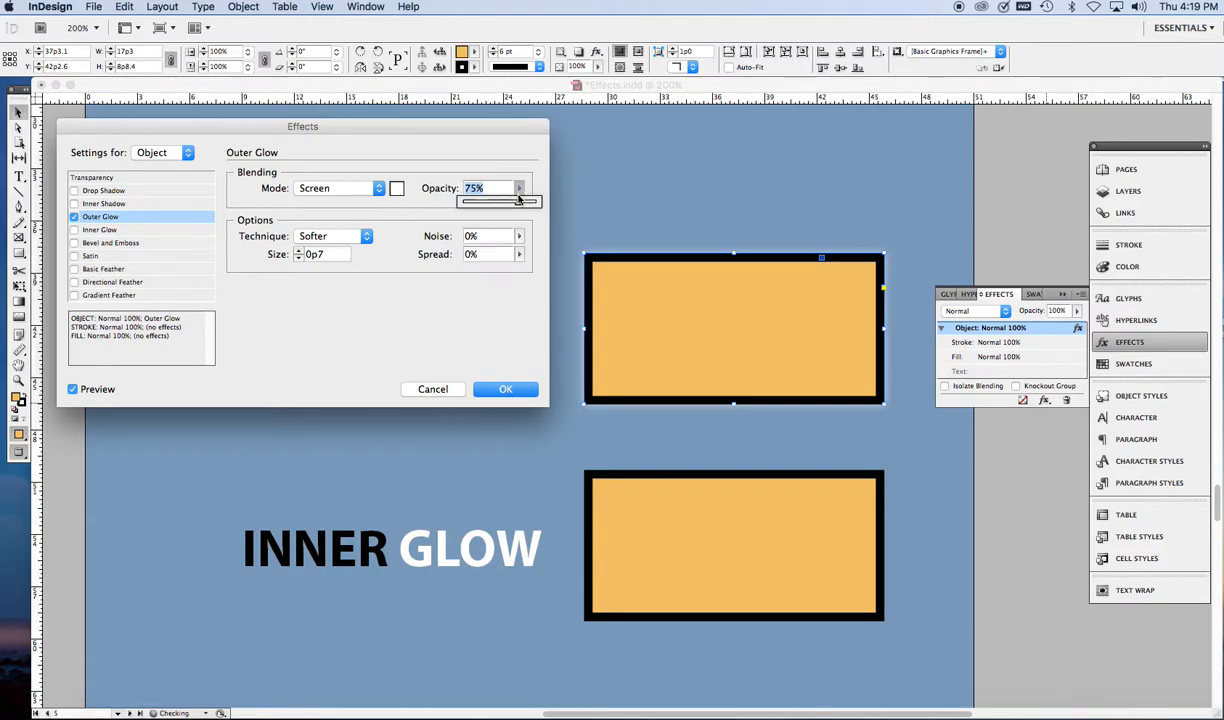
{"action": "left_click_drag", "start_coordinate": [518, 205], "coordinate": [538, 204]}
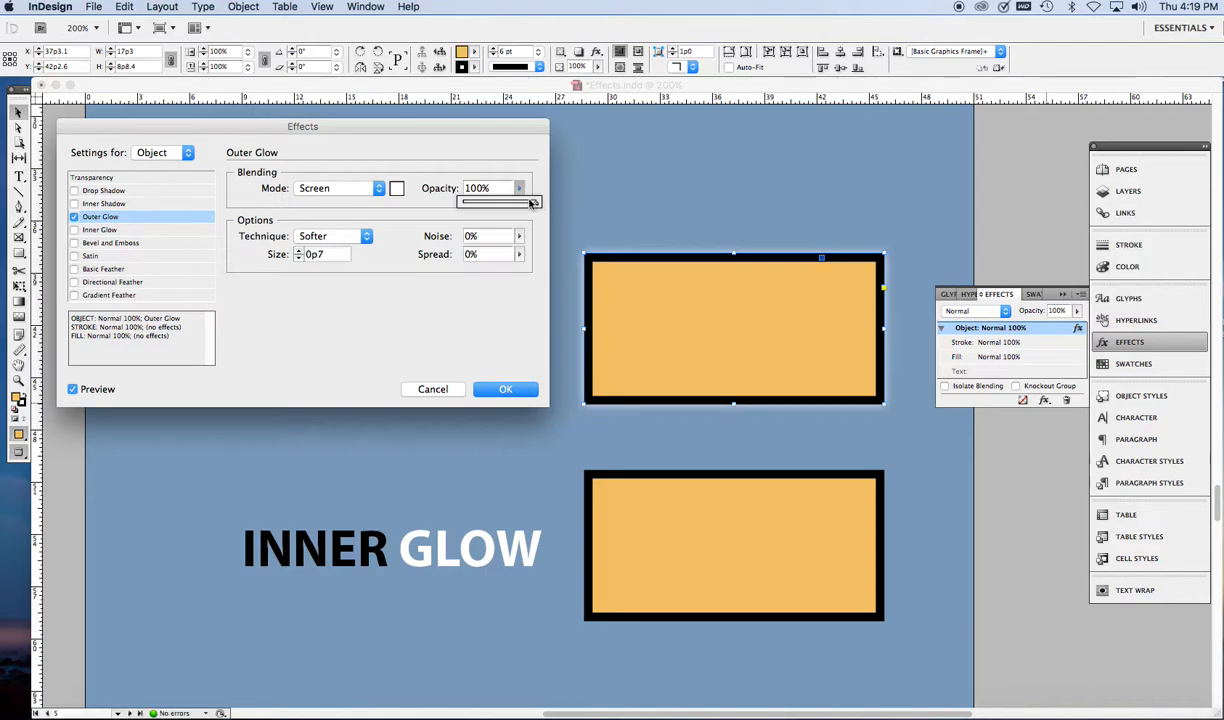
{"action": "left_click", "coordinate": [367, 237]}
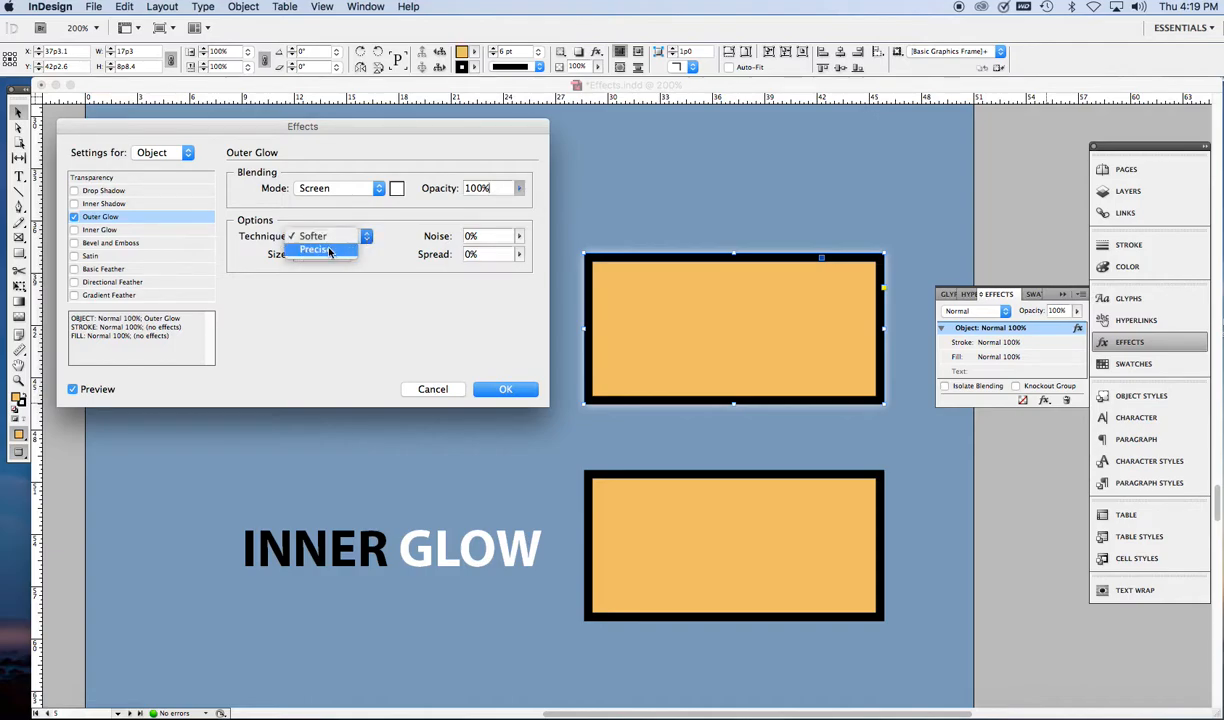
{"action": "left_click", "coordinate": [327, 251]}
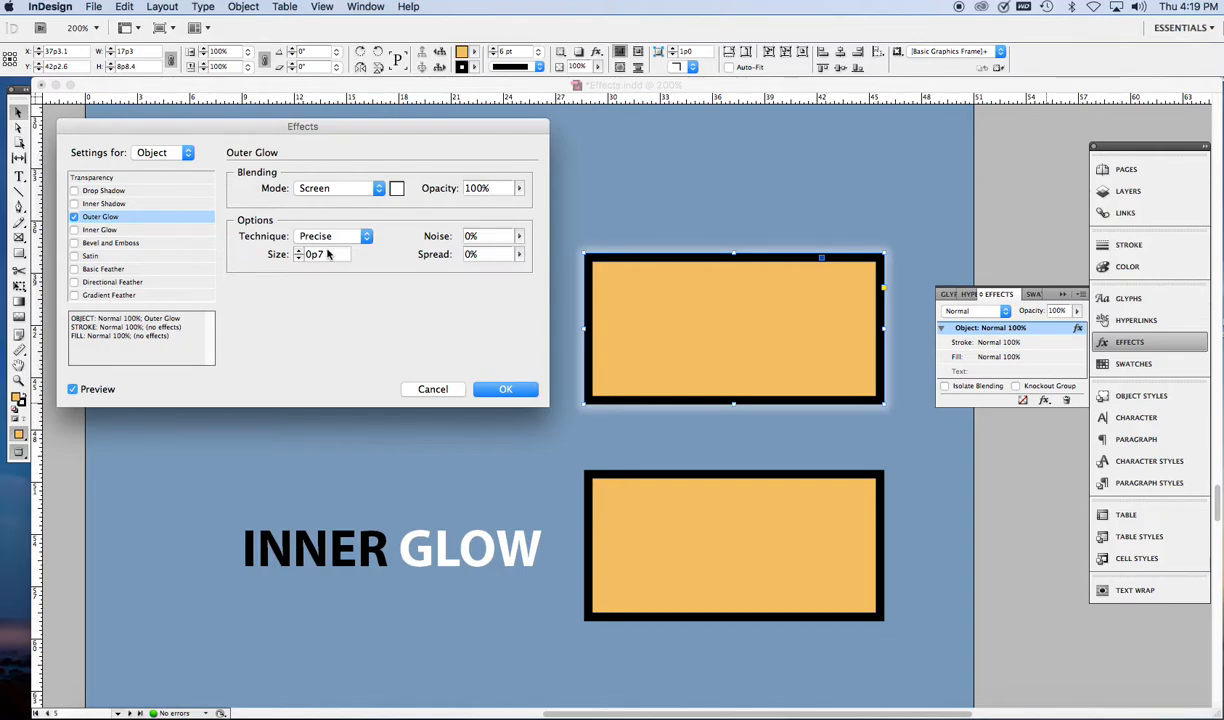
Set the rectangle's outer glow spread to 38% and size to 1p1, and apply the effect.
{"action": "left_click", "coordinate": [519, 256]}
{"action": "left_click_drag", "start_coordinate": [519, 266], "coordinate": [547, 277]}
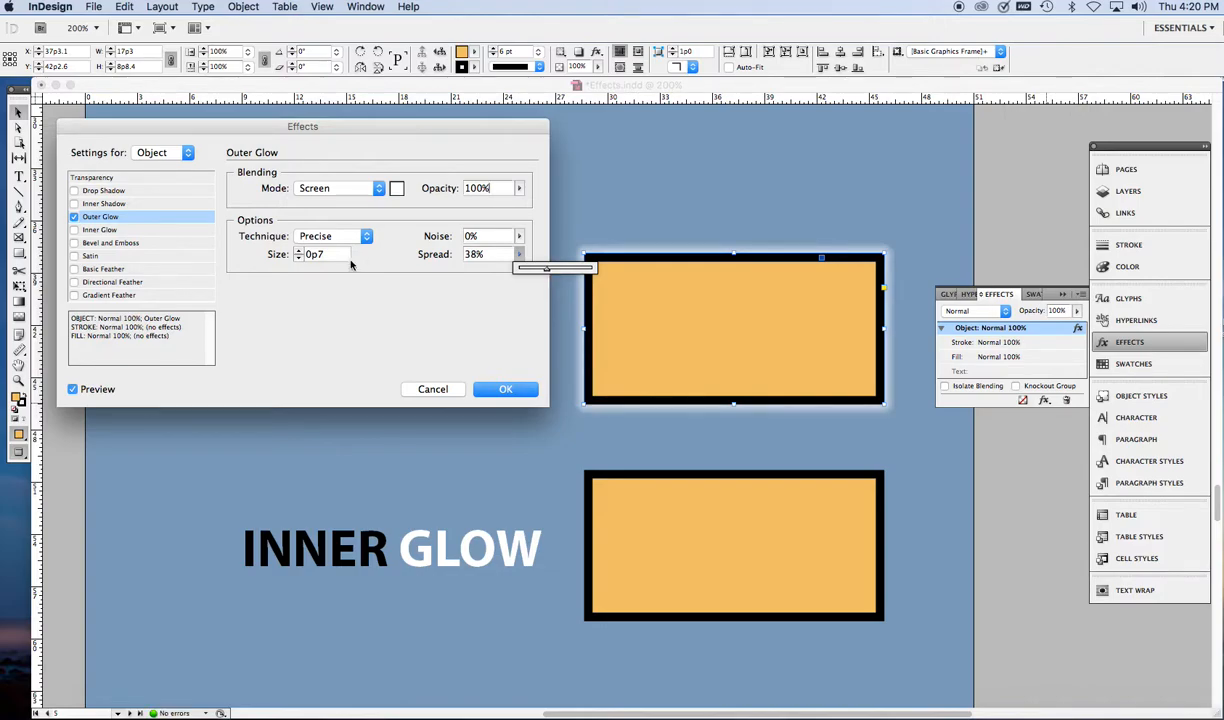
{"action": "left_click", "coordinate": [299, 251]}
{"action": "left_click", "coordinate": [299, 251]}
{"action": "left_click", "coordinate": [299, 251]}
{"action": "left_click", "coordinate": [299, 251]}
{"action": "left_click", "coordinate": [299, 251]}
{"action": "left_click", "coordinate": [299, 251]}
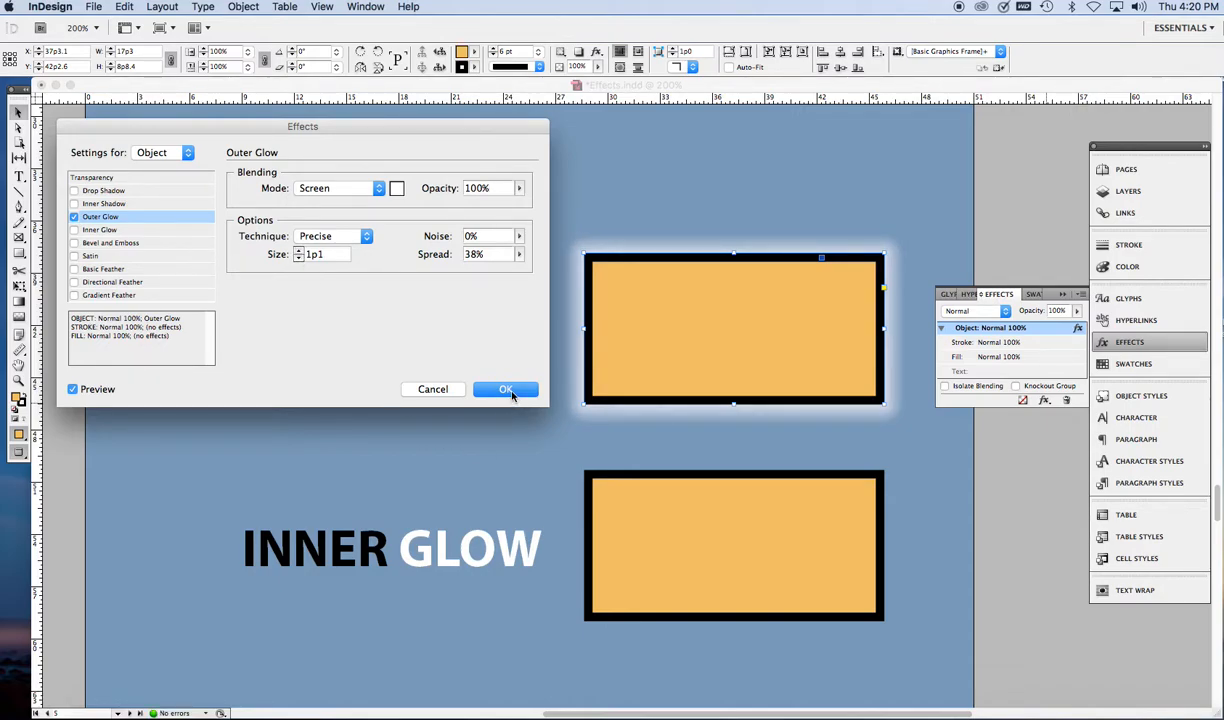
{"action": "left_click", "coordinate": [506, 390]}
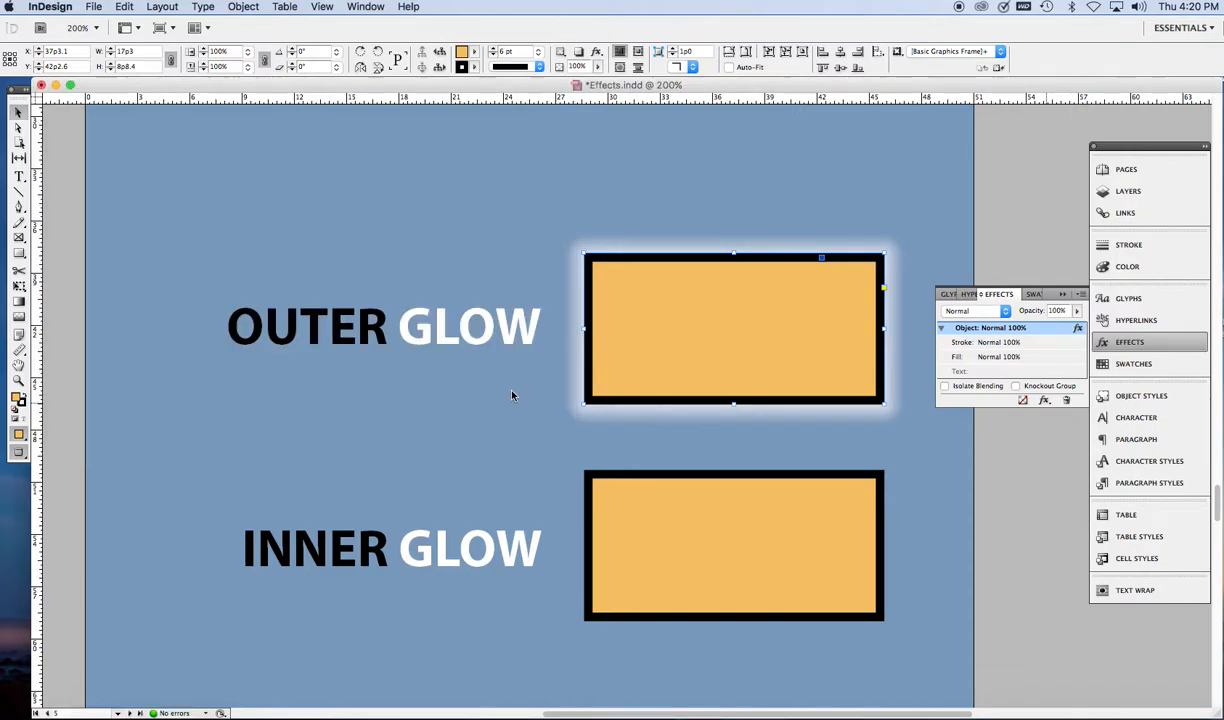
Add an Outer Glow effect to only the text of the OUTER GLOW frame beside the glowing rectangle.
{"action": "left_click", "coordinate": [470, 345]}
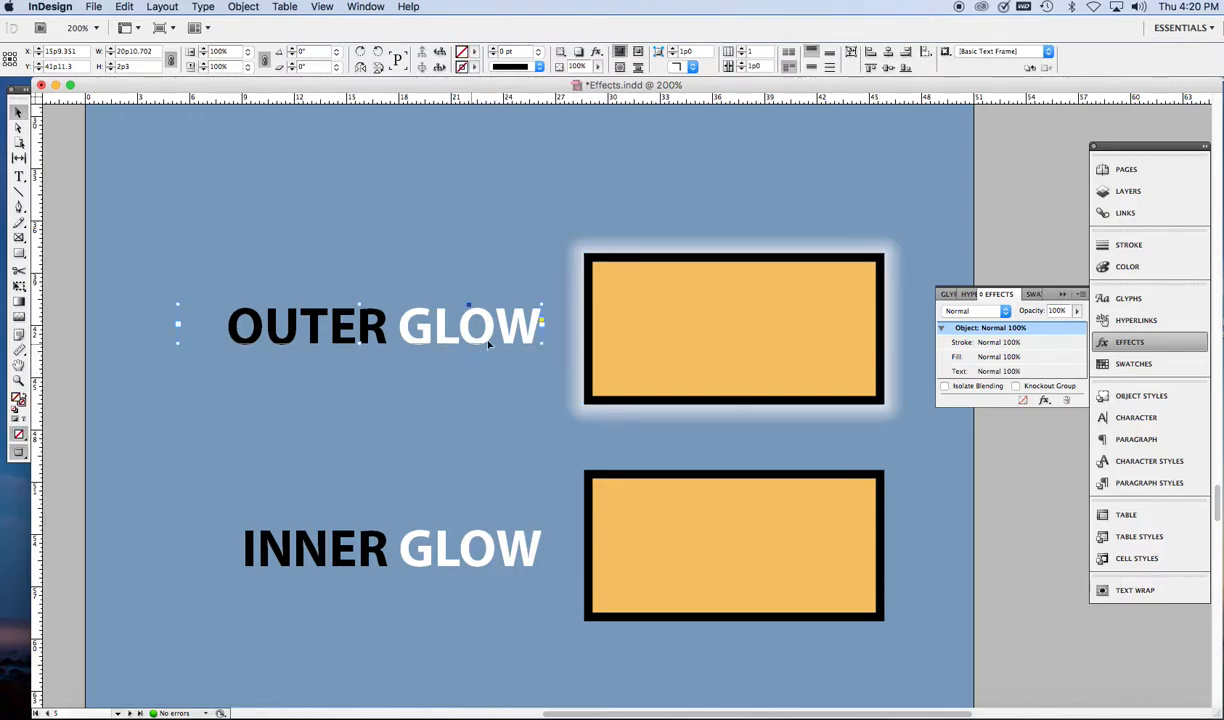
{"action": "left_click", "coordinate": [1012, 373]}
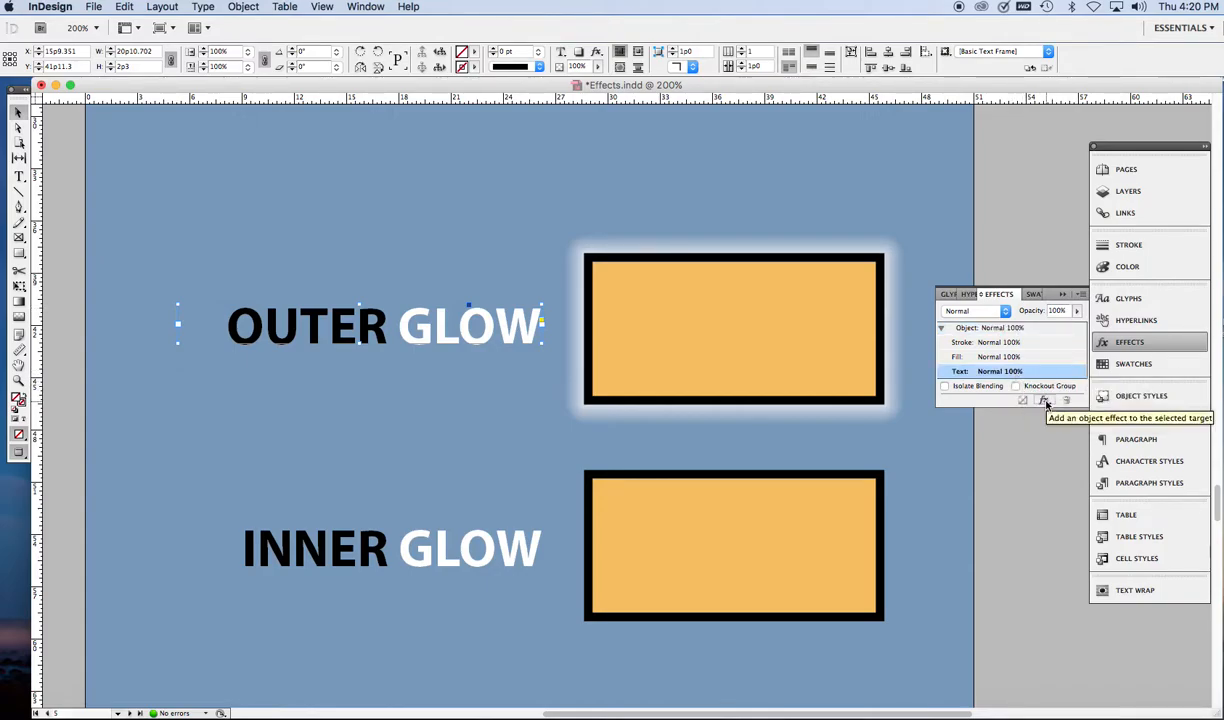
{"action": "left_click", "coordinate": [1045, 401]}
{"action": "left_click", "coordinate": [1100, 451]}
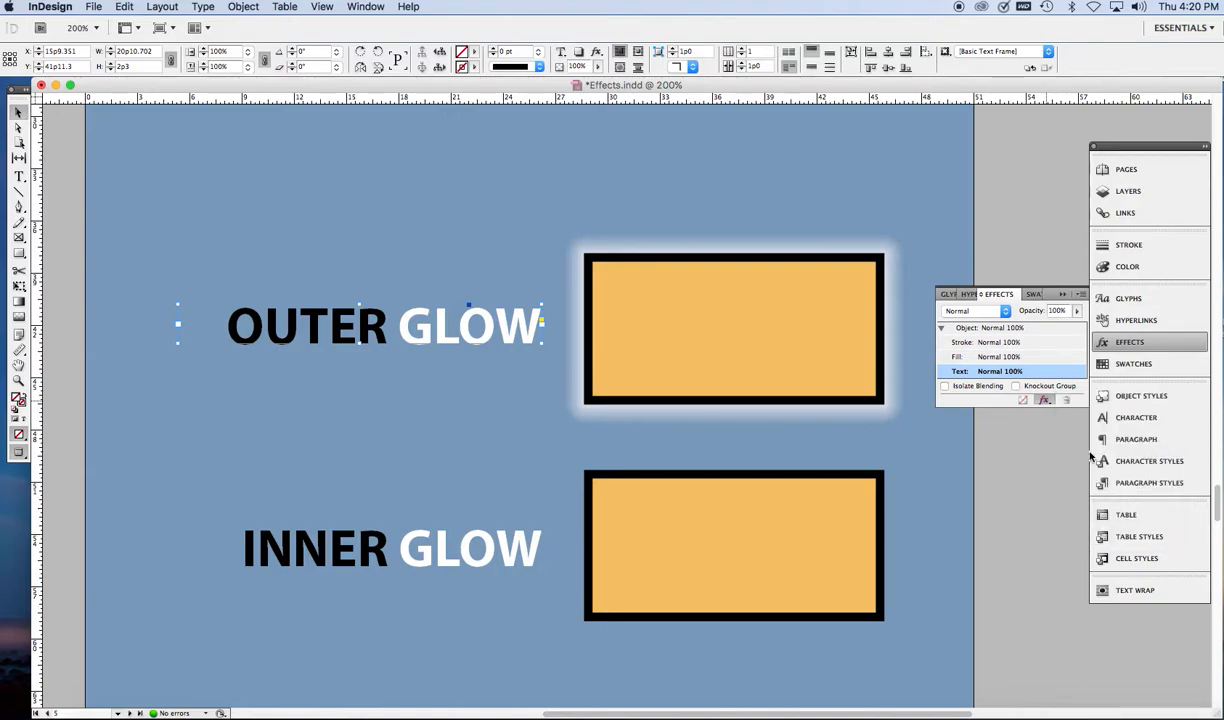
{"action": "left_click_drag", "start_coordinate": [528, 141], "coordinate": [612, 398]}
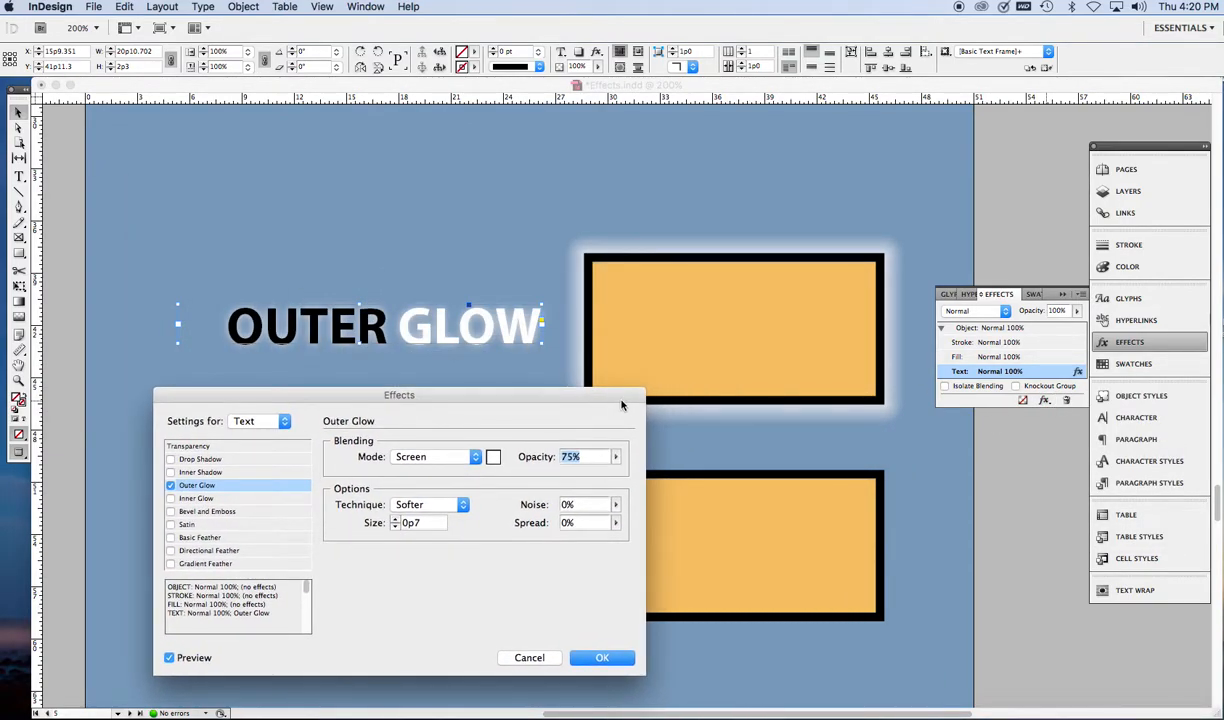
Set the text's outer glow size to 0p11 and opacity to 92%, and apply the effect.
{"action": "left_click", "coordinate": [395, 520]}
{"action": "left_click", "coordinate": [395, 520]}
{"action": "left_click", "coordinate": [395, 520]}
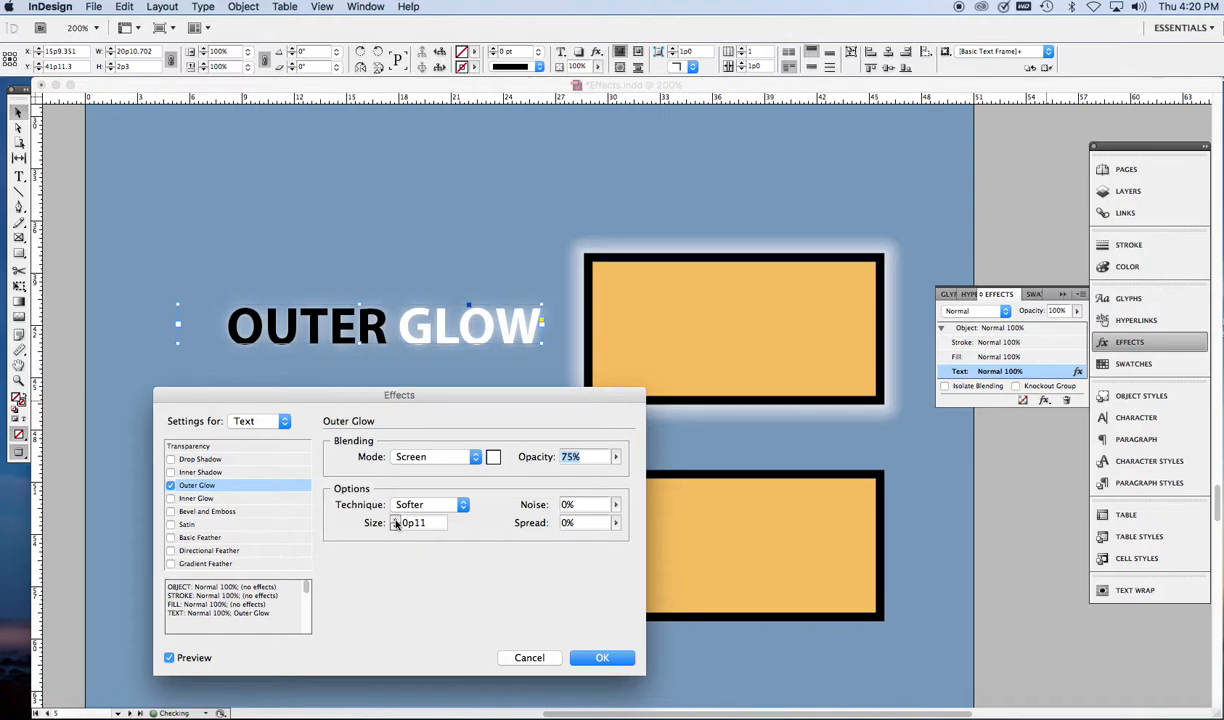
{"action": "left_click", "coordinate": [615, 456]}
{"action": "left_click_drag", "start_coordinate": [614, 477], "coordinate": [629, 474]}
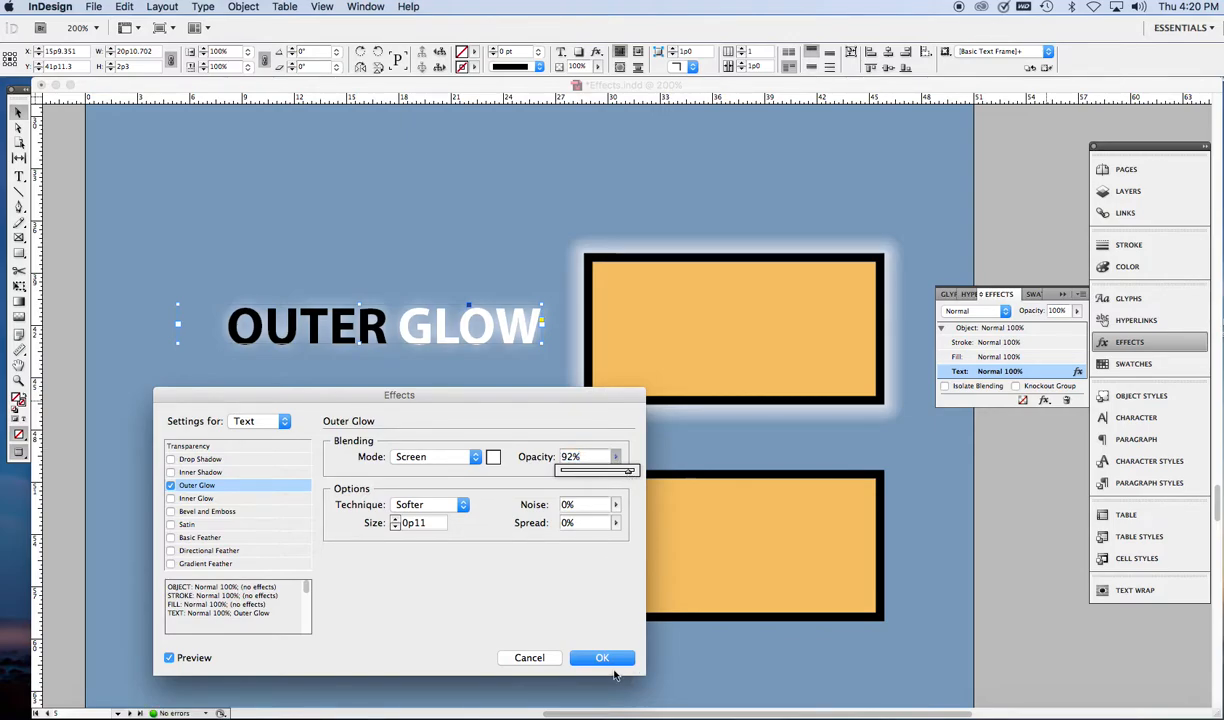
{"action": "left_click", "coordinate": [611, 661]}
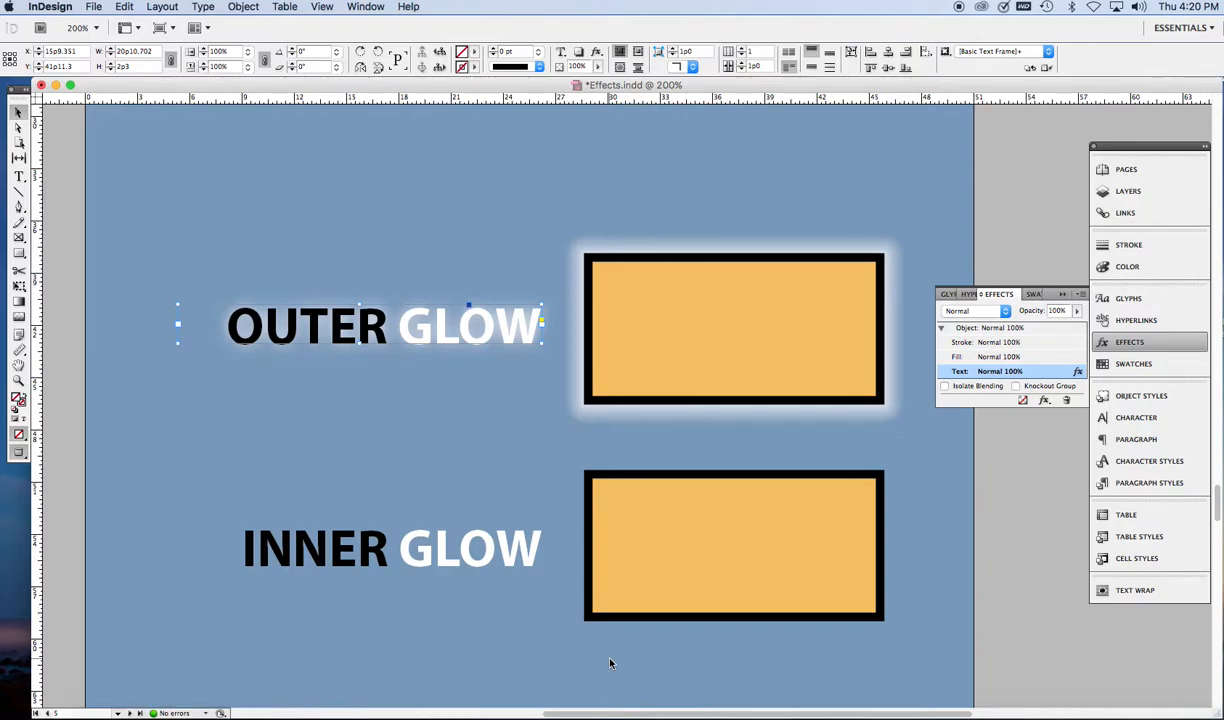
Add an Inner Glow effect to the whole rectangle beside the plain INNER GLOW heading.
{"action": "left_click", "coordinate": [648, 620]}
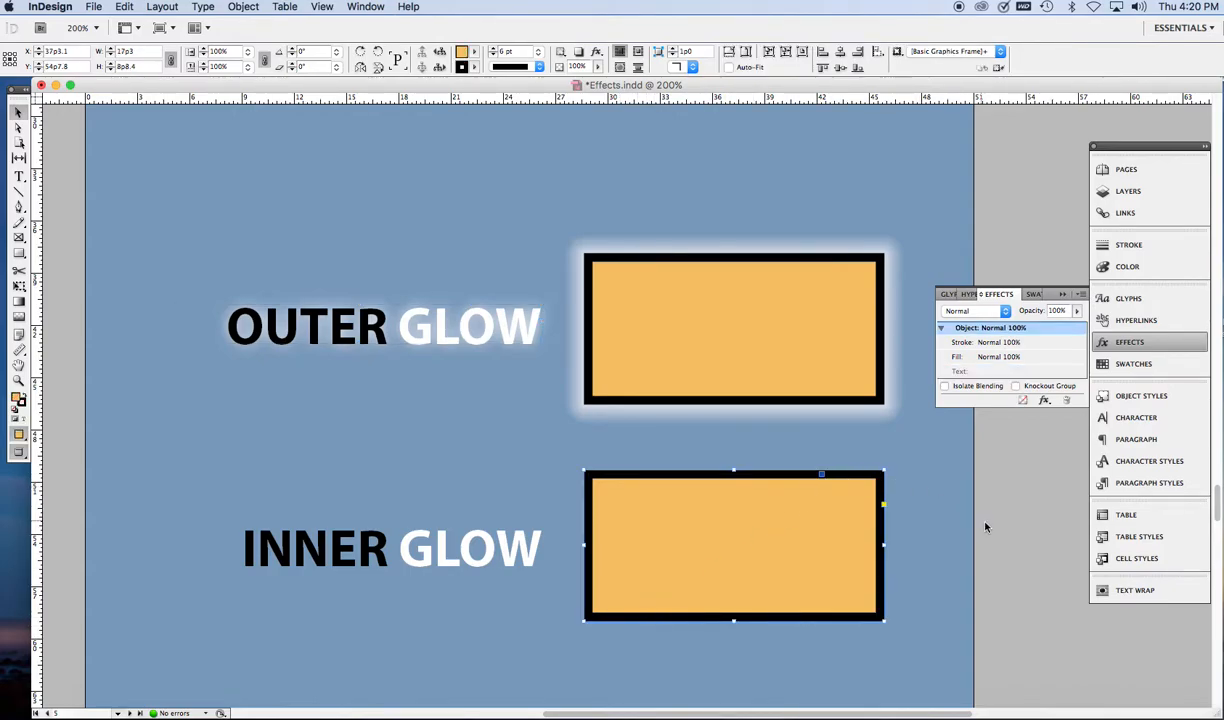
{"action": "left_click", "coordinate": [1044, 400]}
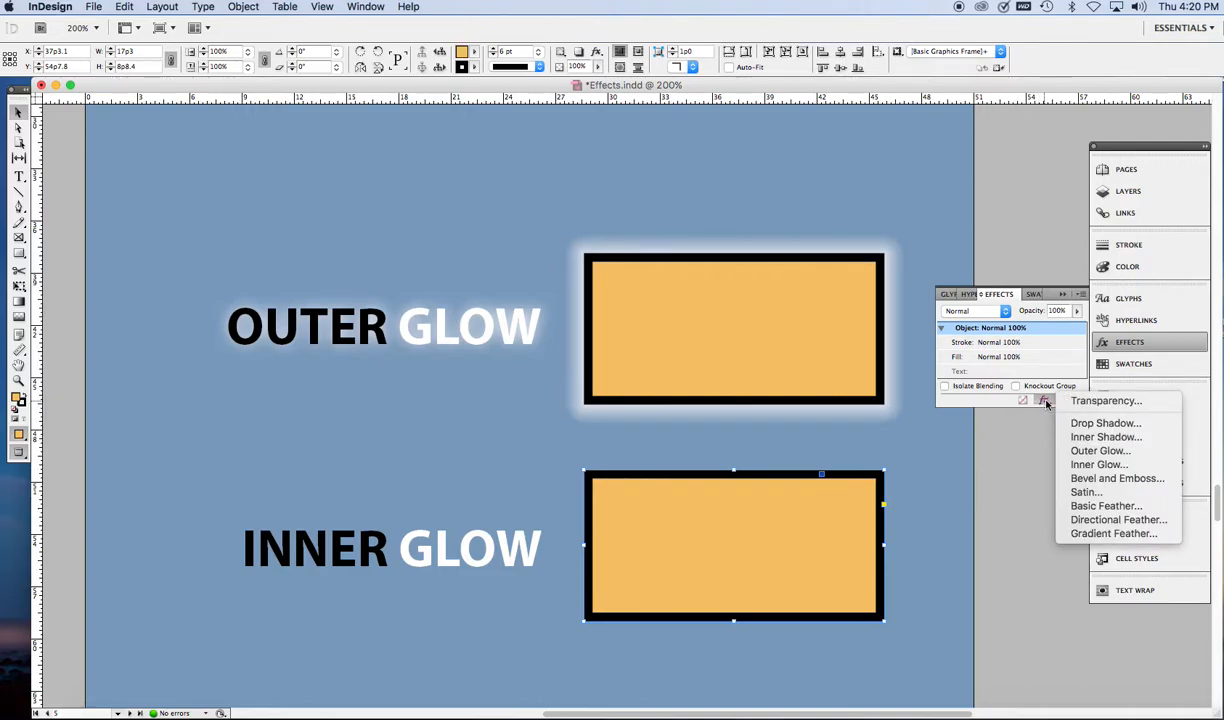
{"action": "left_click", "coordinate": [1095, 464]}
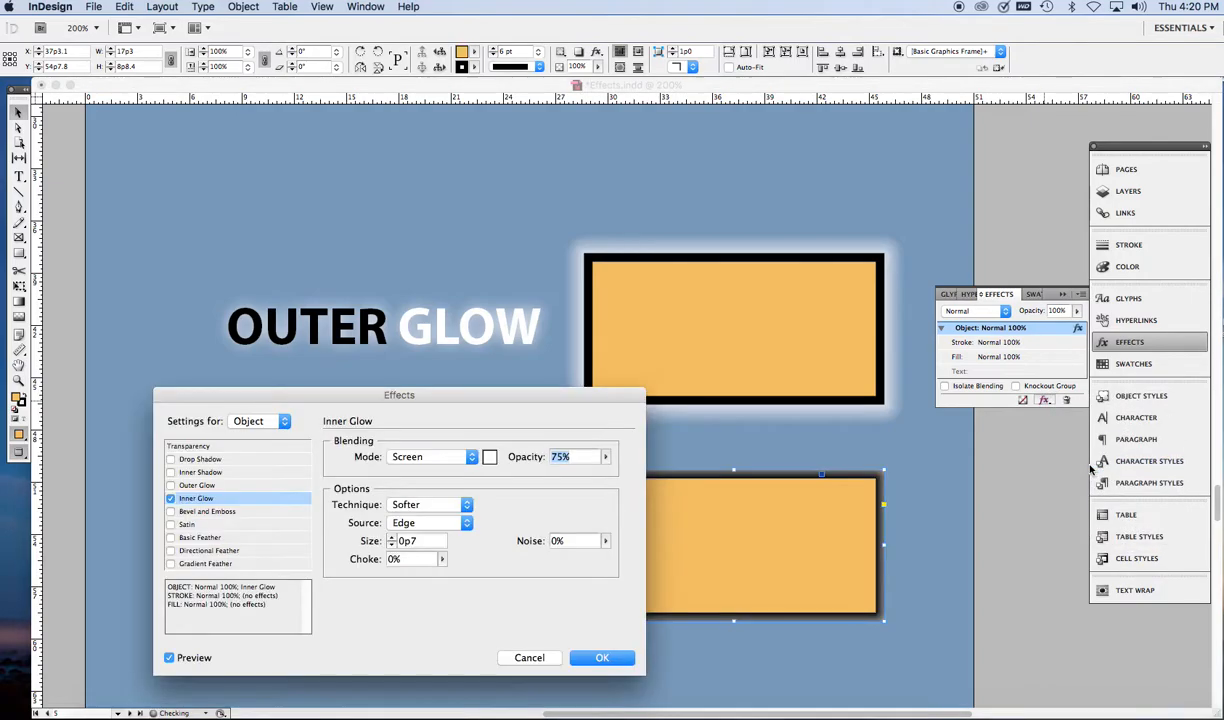
{"action": "left_click_drag", "start_coordinate": [626, 395], "coordinate": [525, 360]}
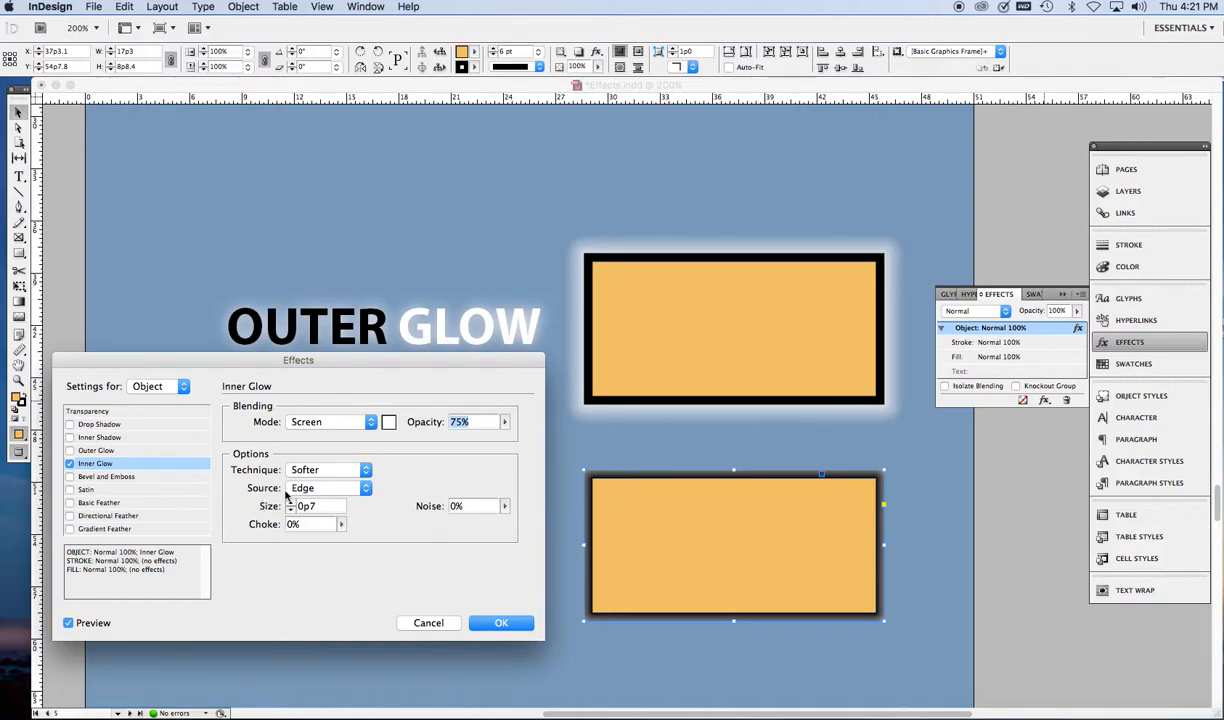
Try Center as the inner glow's source and switch it back to Edge.
{"action": "left_click", "coordinate": [366, 489]}
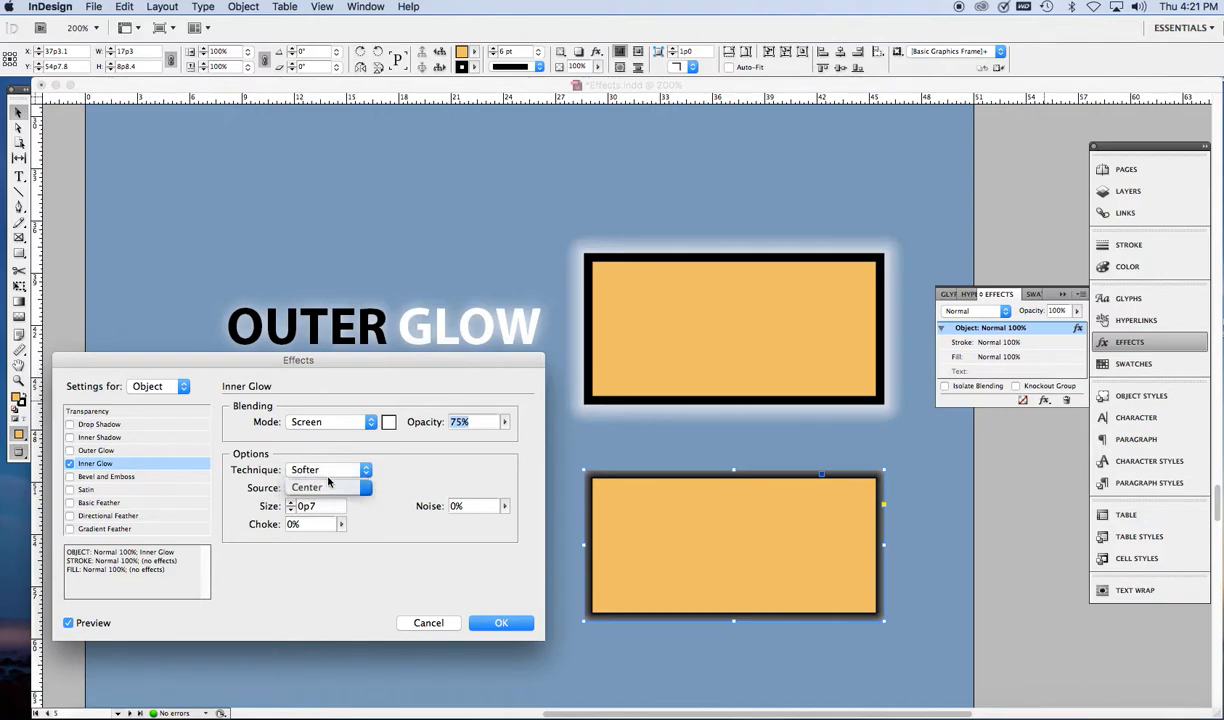
{"action": "left_click", "coordinate": [328, 483]}
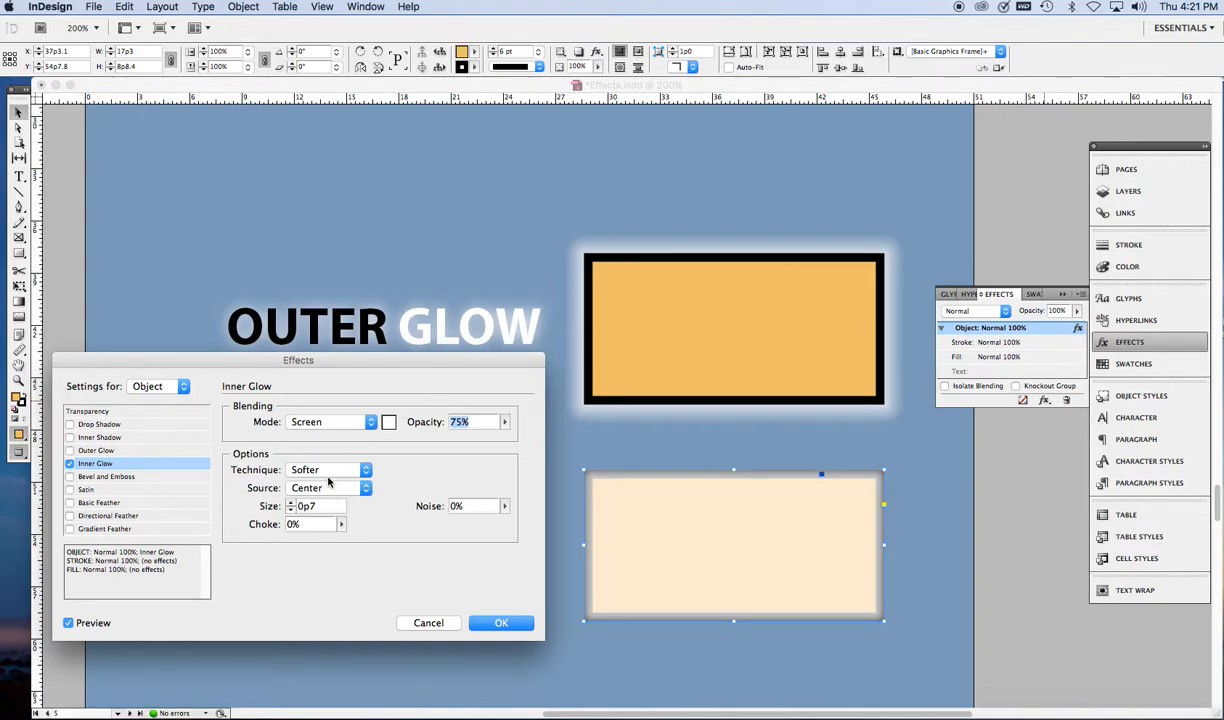
{"action": "left_click", "coordinate": [367, 489]}
{"action": "left_click", "coordinate": [334, 503]}
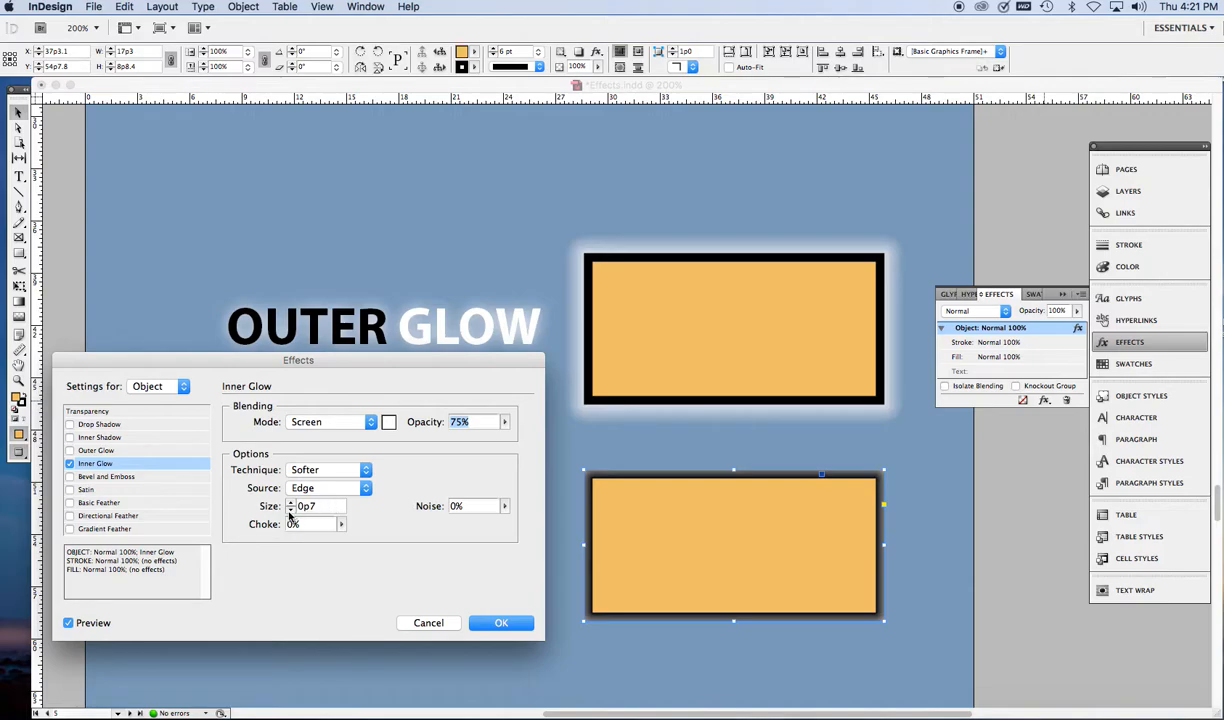
Set the rectangle's inner glow size to 1p0 and opacity to 77%, and apply the effect.
{"action": "left_click", "coordinate": [290, 503]}
{"action": "left_click", "coordinate": [290, 503]}
{"action": "left_click", "coordinate": [290, 503]}
{"action": "left_click", "coordinate": [290, 503]}
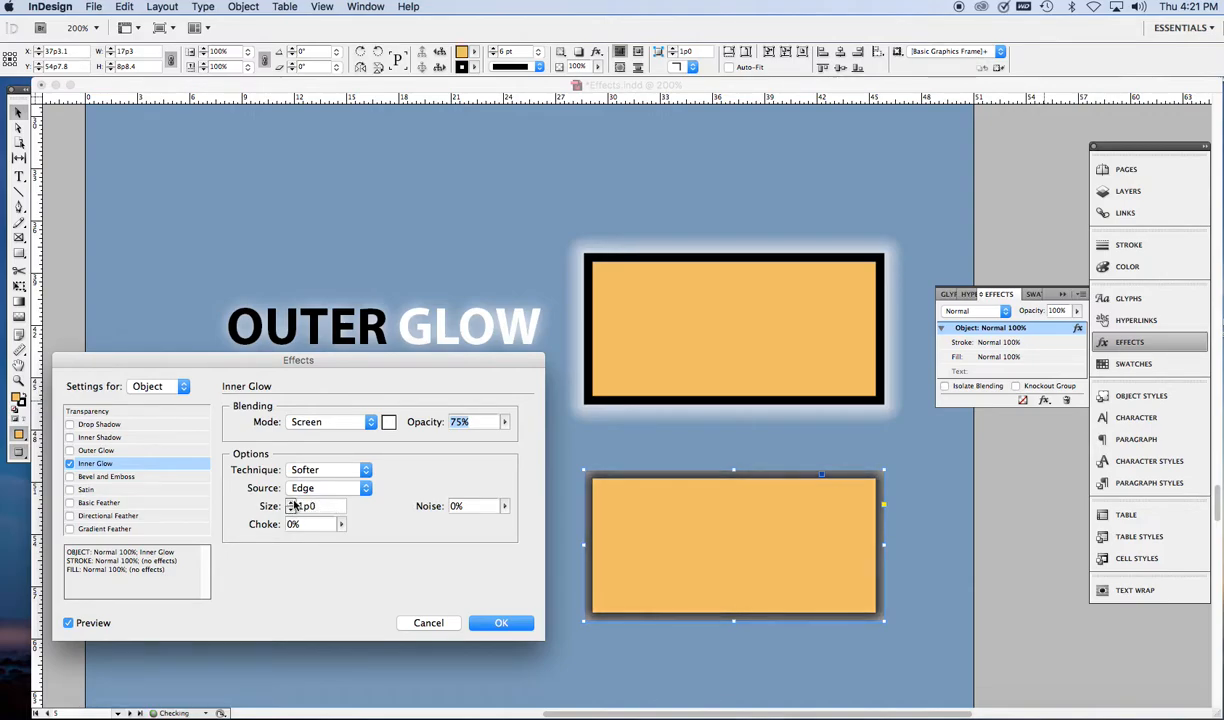
{"action": "left_click", "coordinate": [505, 424]}
{"action": "left_click_drag", "start_coordinate": [500, 432], "coordinate": [538, 437]}
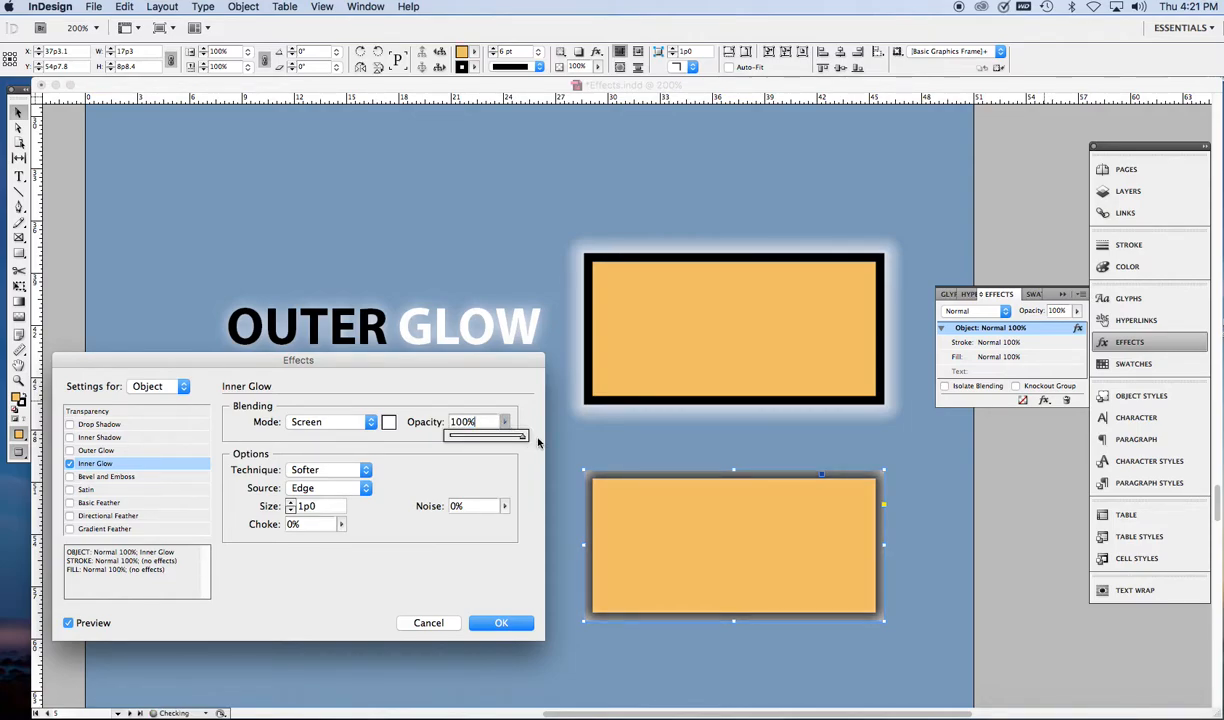
{"action": "mouse_move", "coordinate": [526, 443]}
{"action": "left_mouse_down"}
{"action": "mouse_move", "coordinate": [496, 440]}
{"action": "mouse_move", "coordinate": [506, 440]}
{"action": "left_mouse_up"}
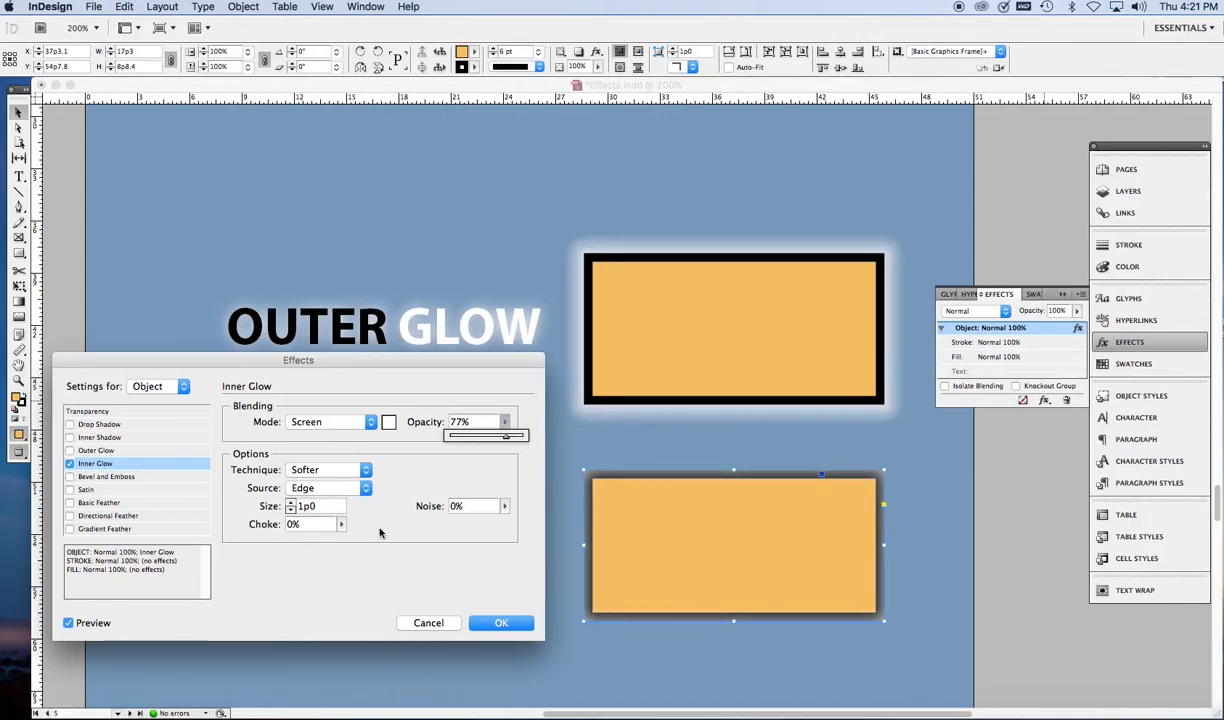
{"action": "left_click_drag", "start_coordinate": [341, 524], "coordinate": [320, 540]}
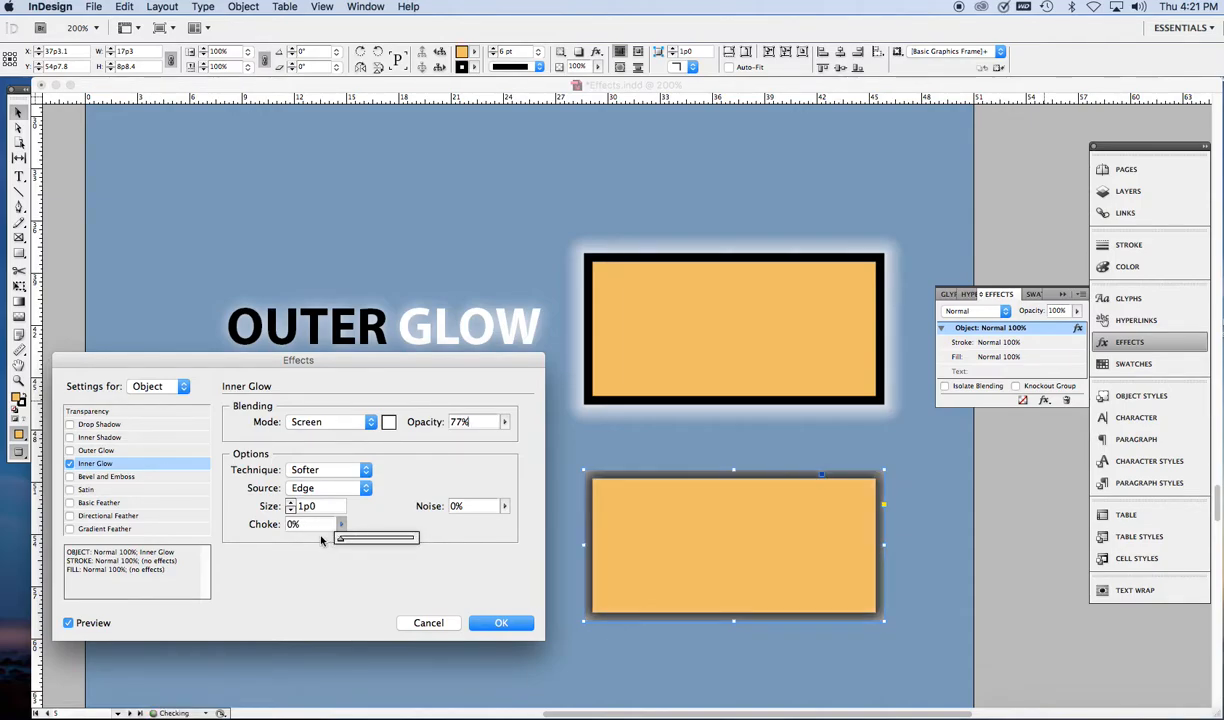
{"action": "left_click", "coordinate": [497, 623]}
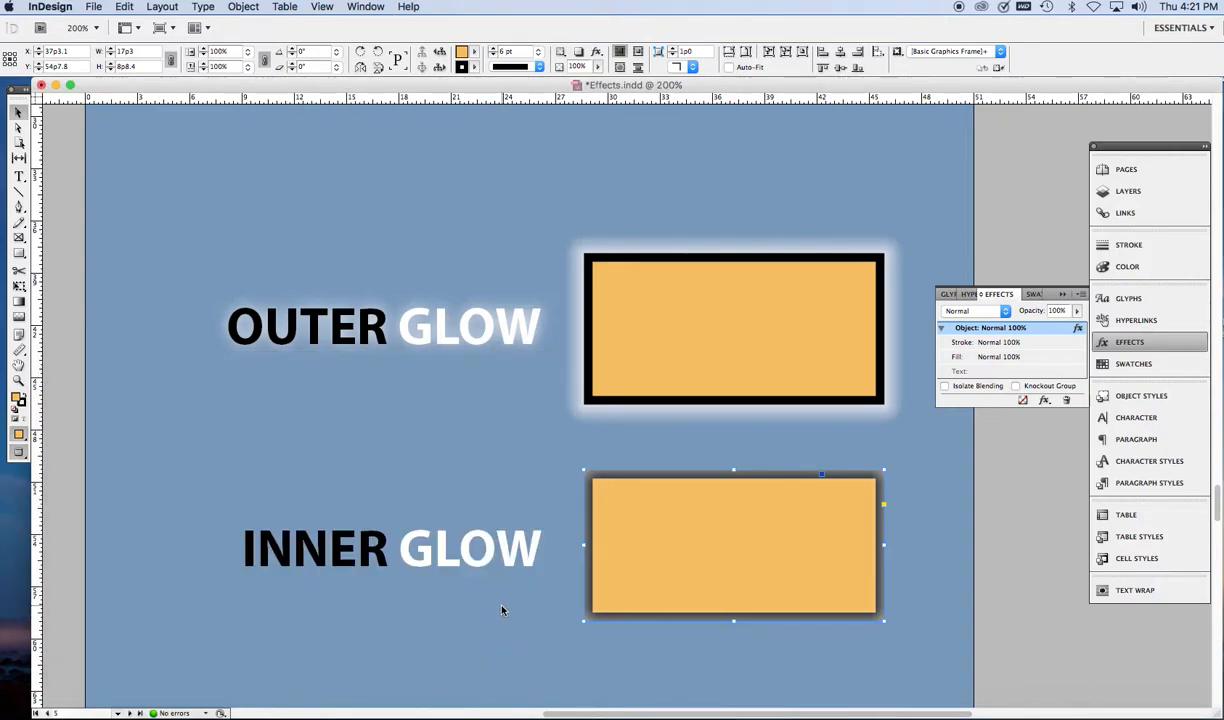
Add an Inner Glow effect to only the text of the INNER GLOW heading, keeping the heading in view beside the settings.
{"action": "left_click", "coordinate": [484, 559]}
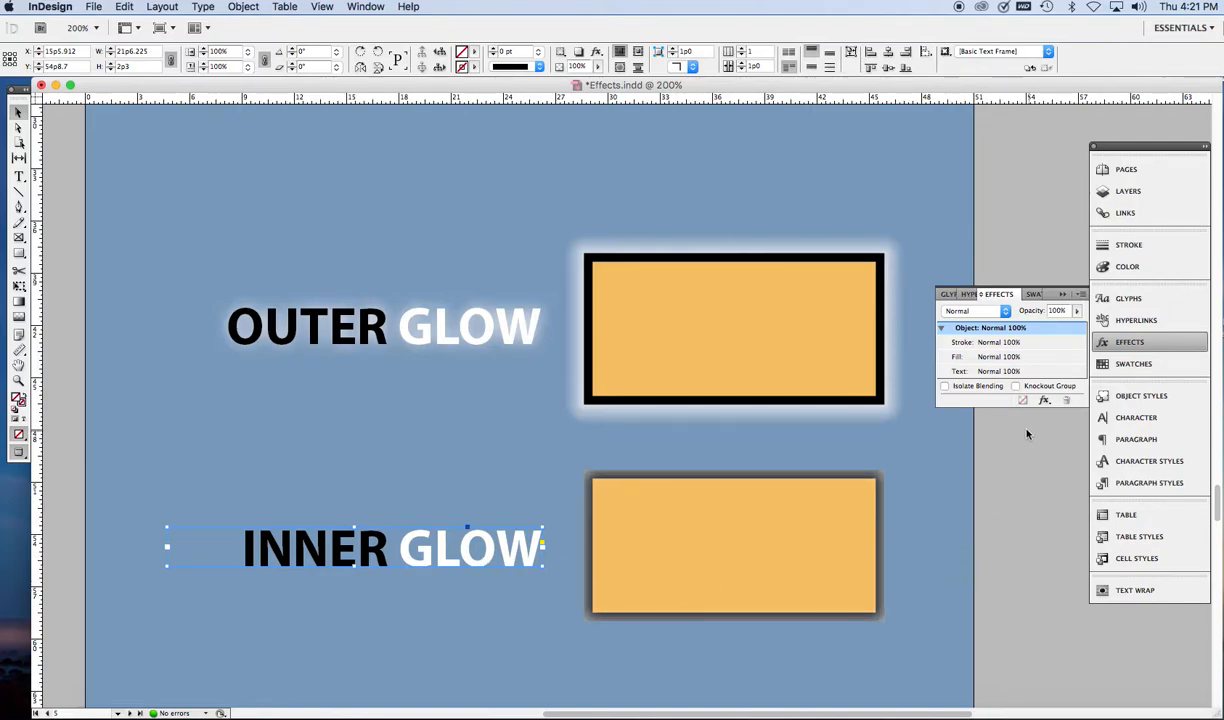
{"action": "left_click", "coordinate": [960, 371]}
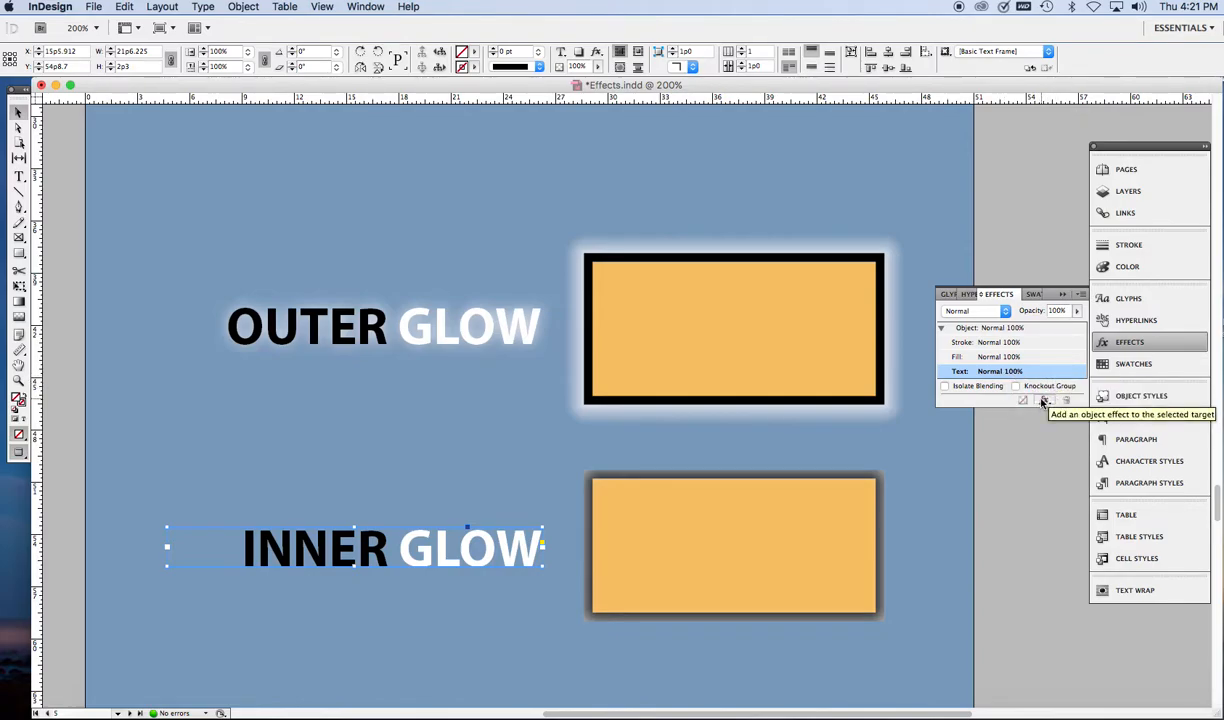
{"action": "left_click", "coordinate": [1046, 400]}
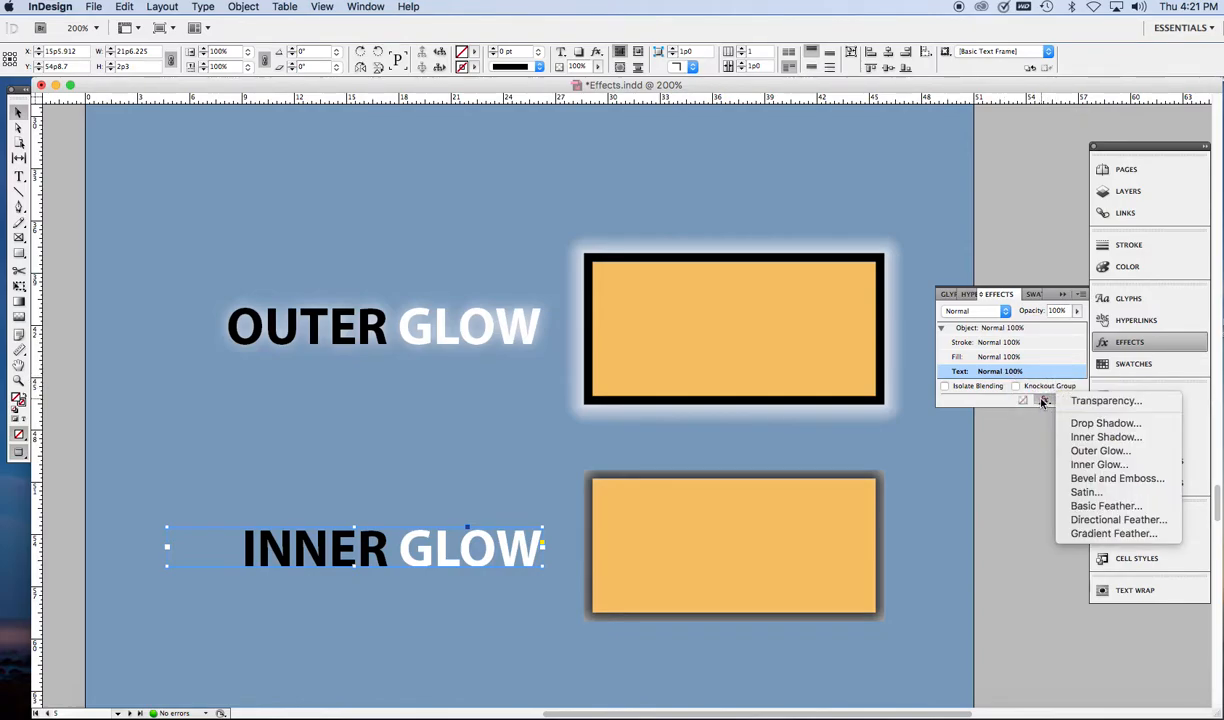
{"action": "left_click", "coordinate": [1098, 464]}
{"action": "left_click_drag", "start_coordinate": [493, 363], "coordinate": [521, 205]}
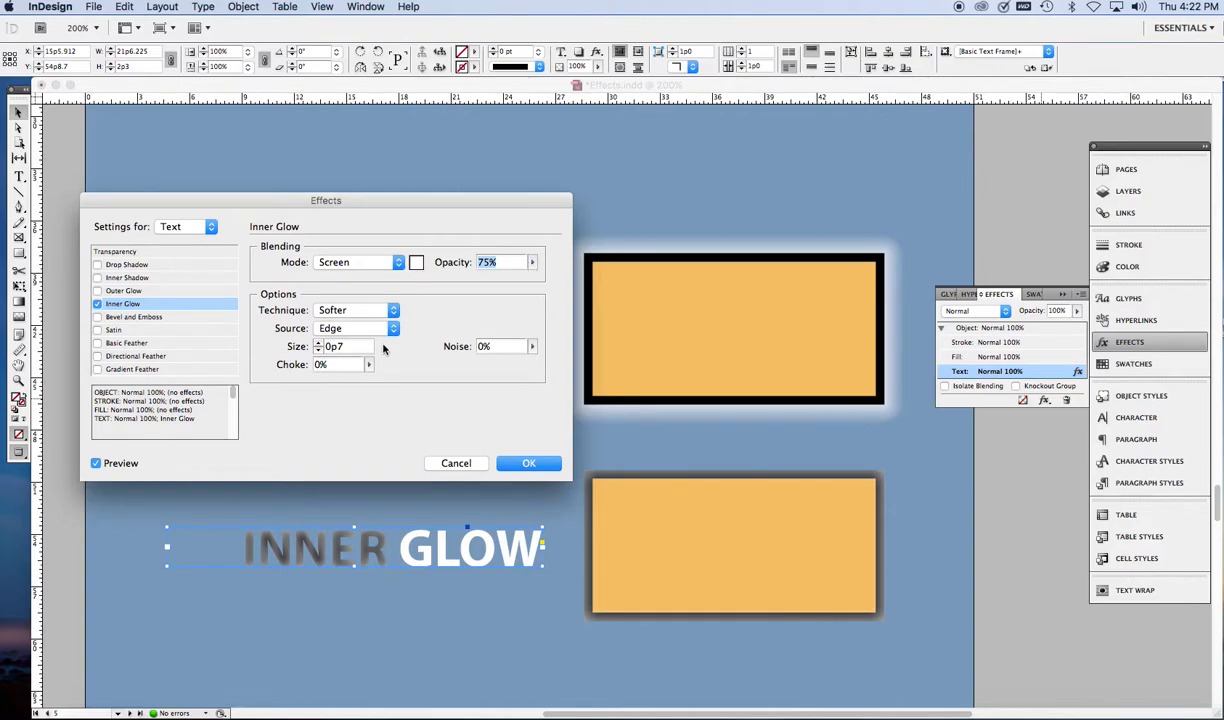
Set the text's inner glow size to 0p5 and its color to the magenta swatch C=0 M=100 Y=0 K=0.
{"action": "left_click", "coordinate": [318, 350]}
{"action": "left_click", "coordinate": [318, 350]}
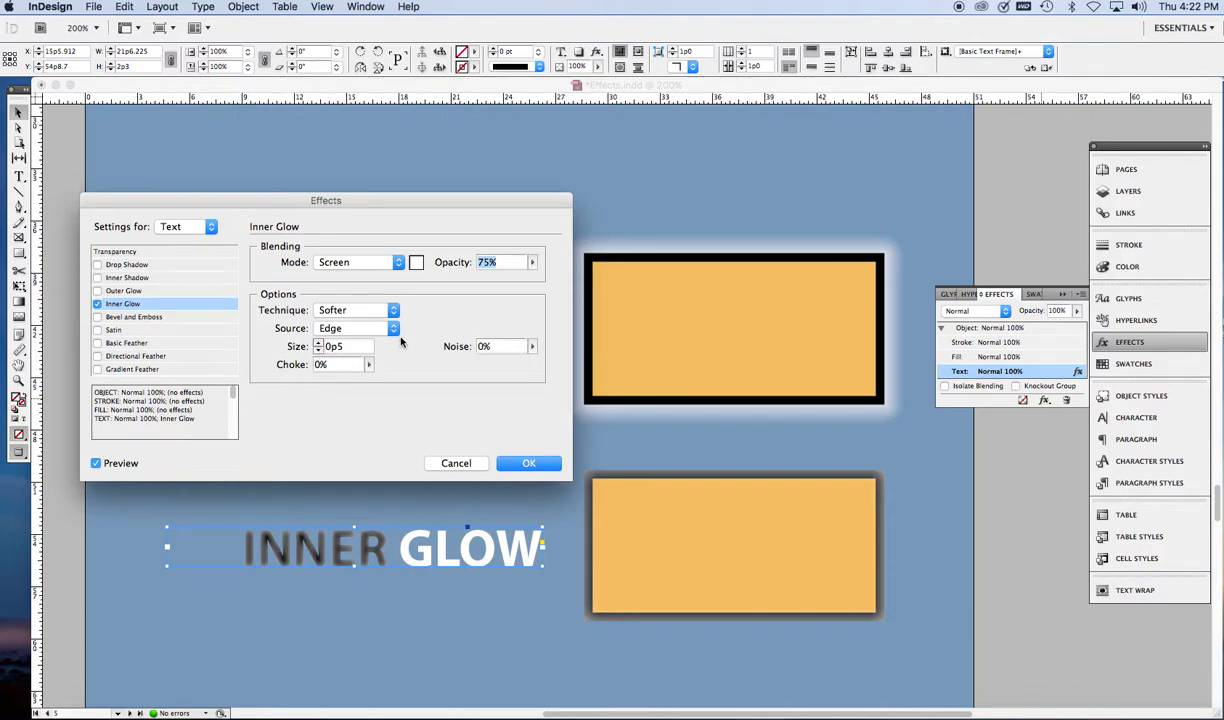
{"action": "left_click", "coordinate": [416, 263]}
{"action": "scroll", "coordinate": [445, 506], "scroll_direction": "down", "scroll_amount": 3}
{"action": "left_click", "coordinate": [362, 521]}
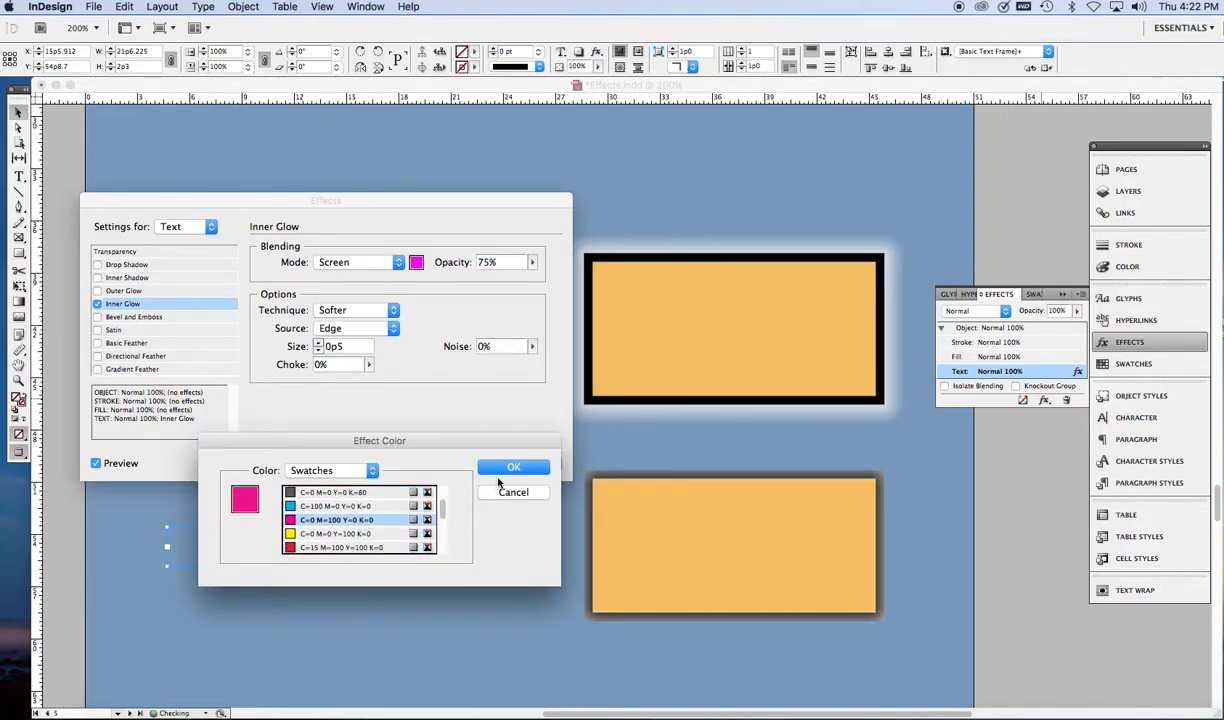
{"action": "left_click", "coordinate": [506, 468]}
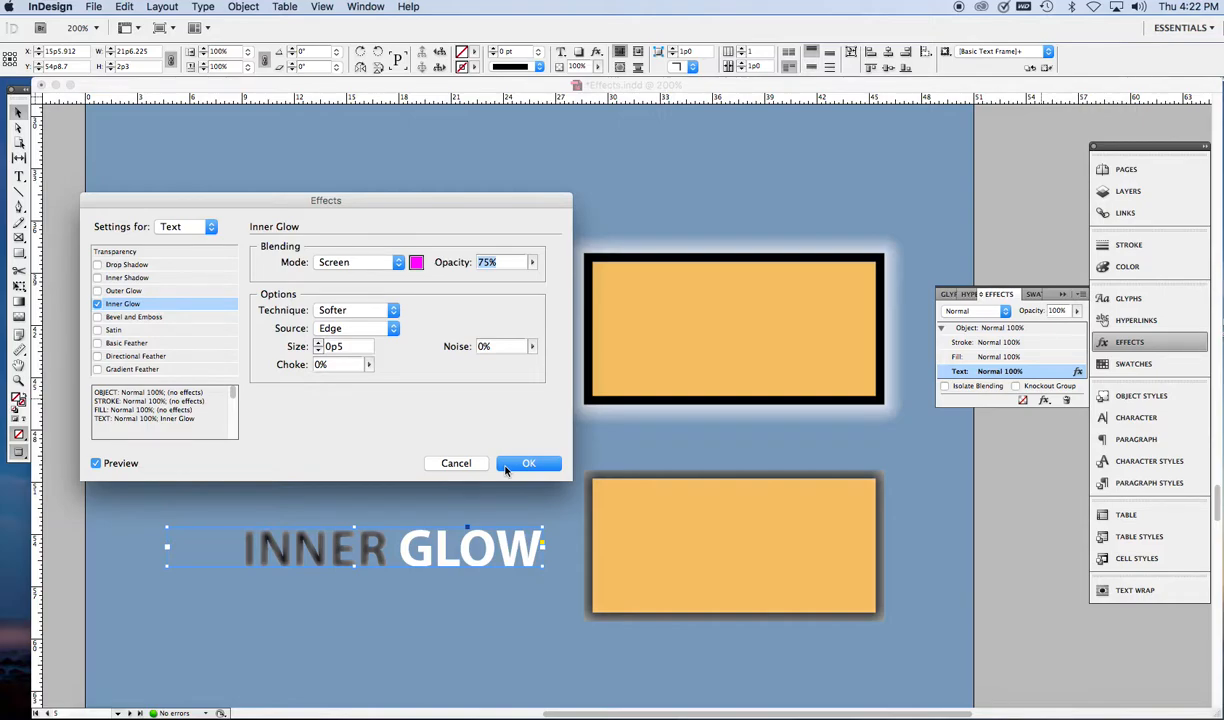
Change the text's inner glow blending mode to Multiply, apply the effect and deselect the heading.
{"action": "left_click", "coordinate": [398, 263]}
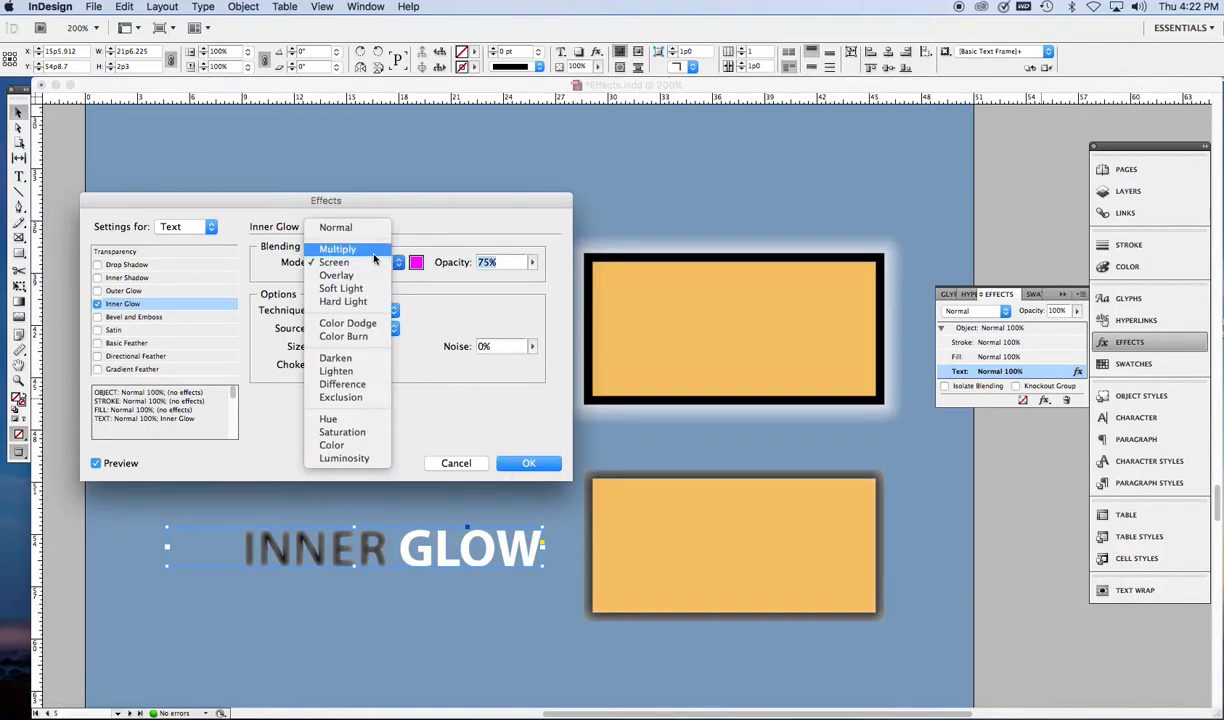
{"action": "left_click", "coordinate": [338, 249]}
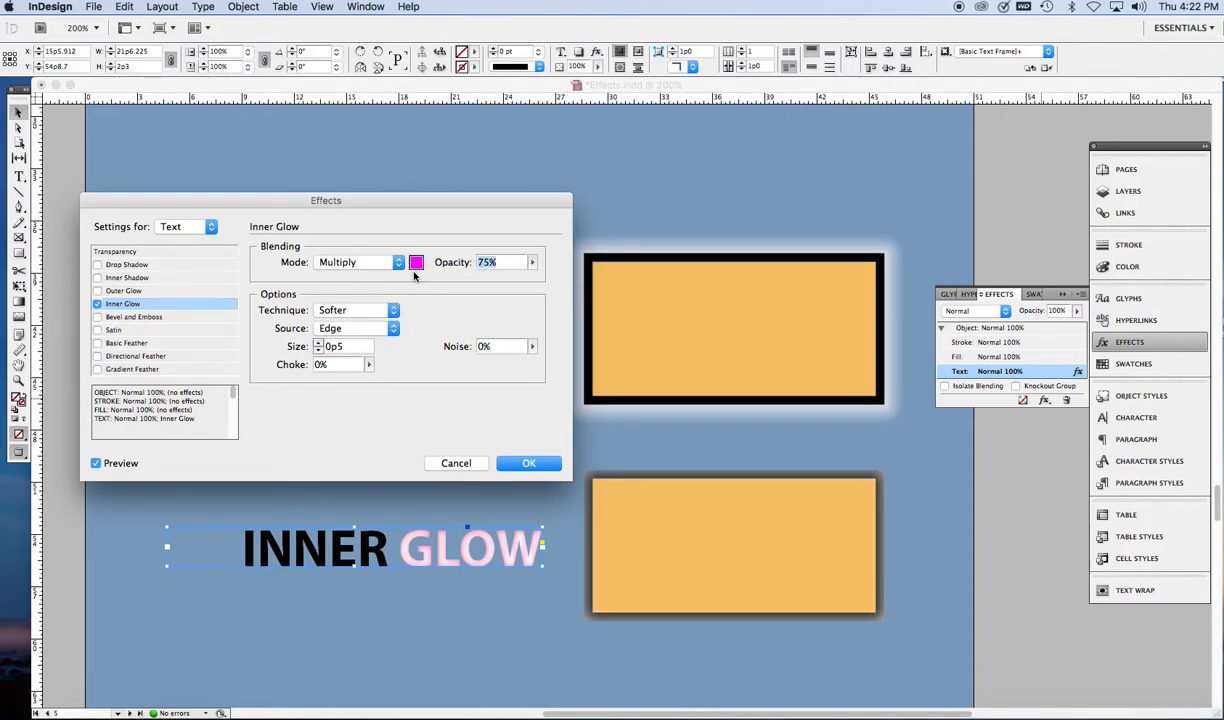
{"action": "left_click", "coordinate": [530, 464]}
{"action": "left_click", "coordinate": [495, 463]}
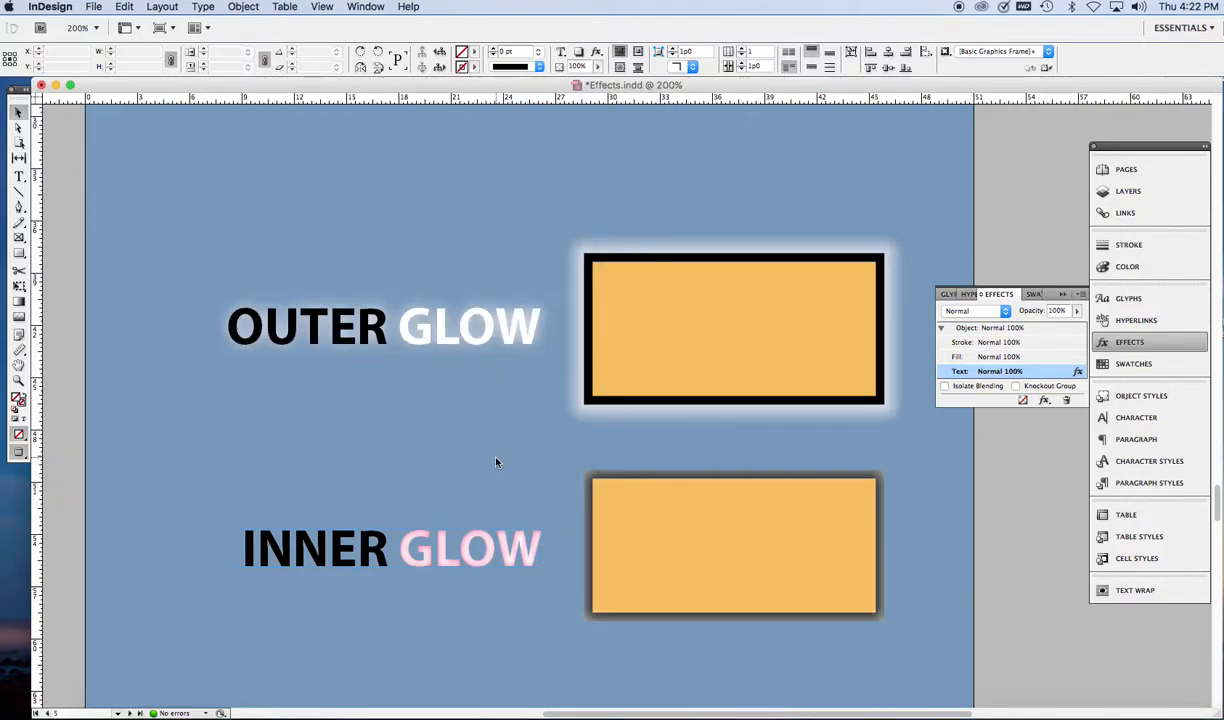